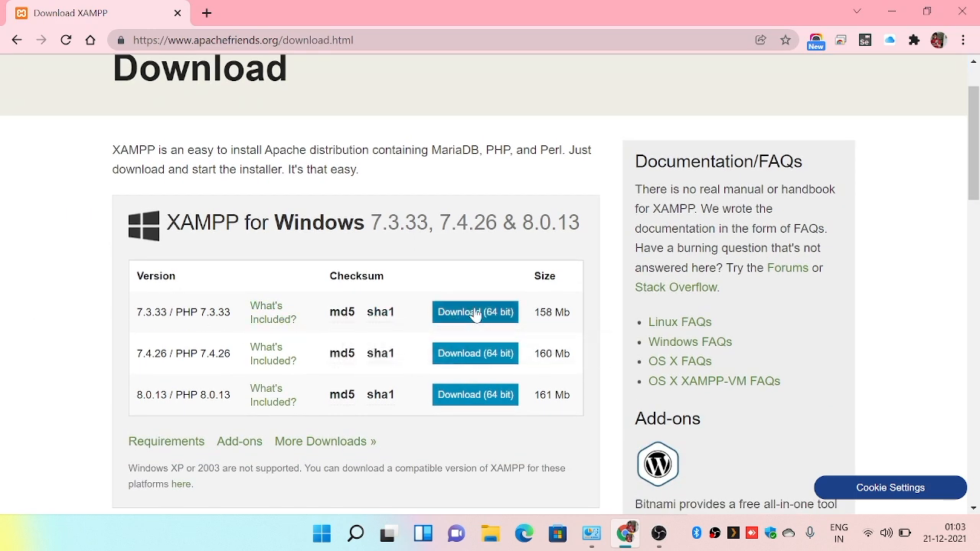
Download the 64-bit XAMPP 7.3.33 installer for Windows.
click(475, 312)
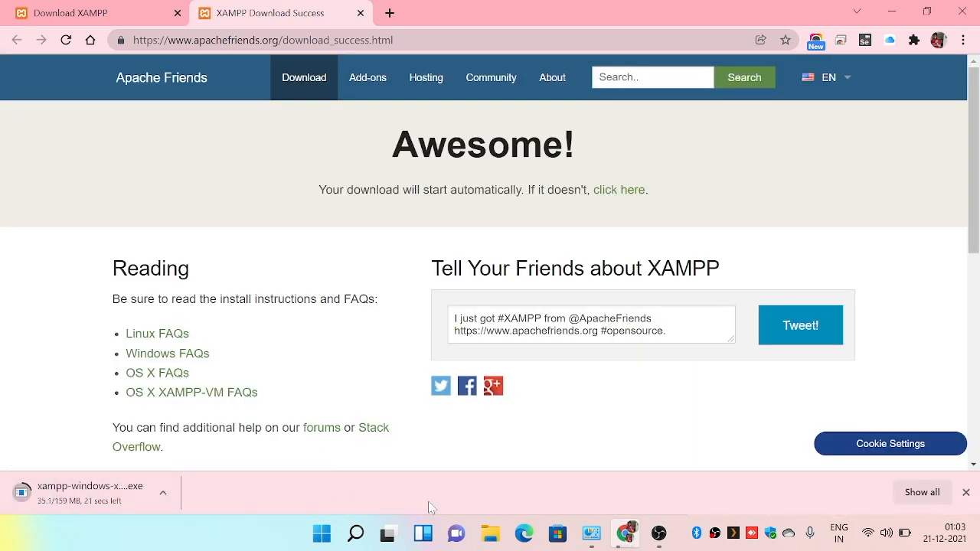
click(653, 535)
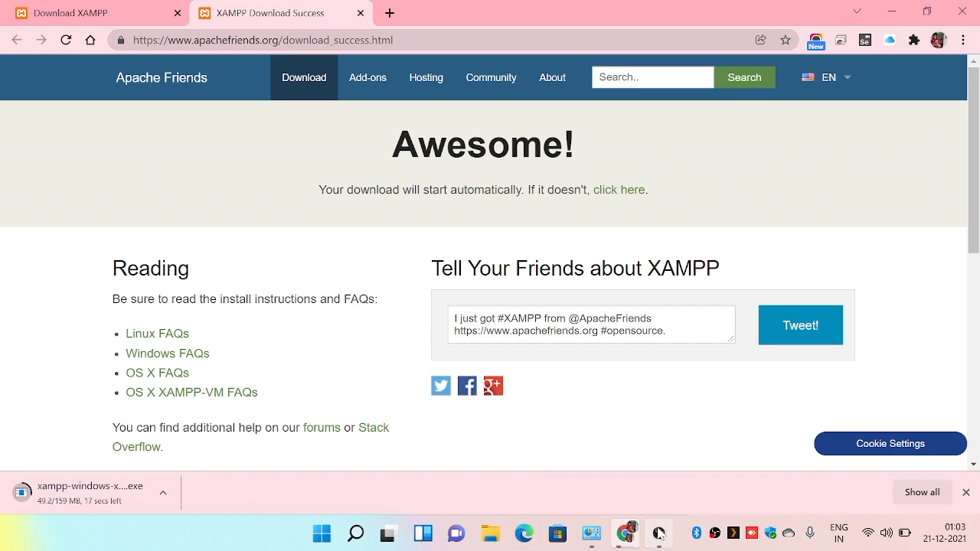
click(883, 414)
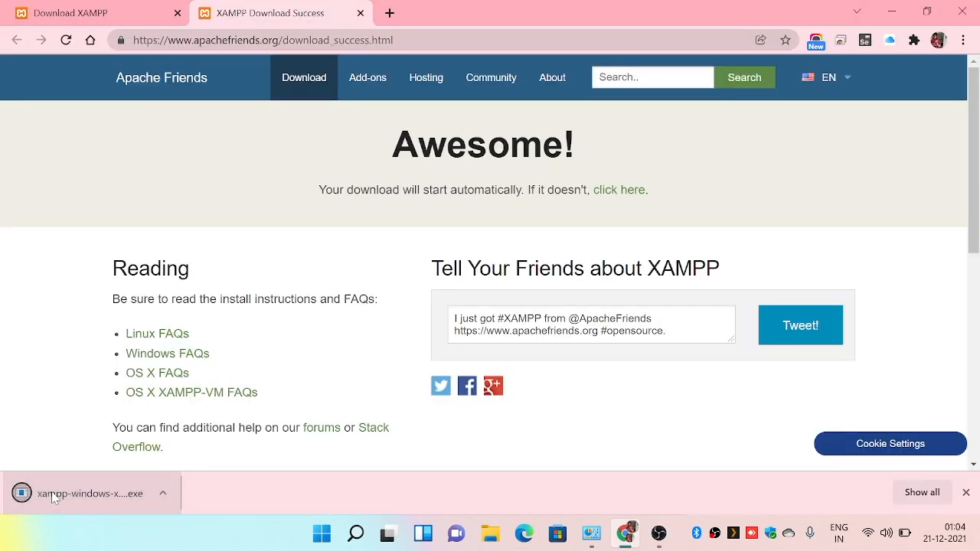
Open the Downloads folder from the finished download and run the xampp-windows-x64-7.3.33-0-VC15-installer file.
click(163, 495)
click(201, 437)
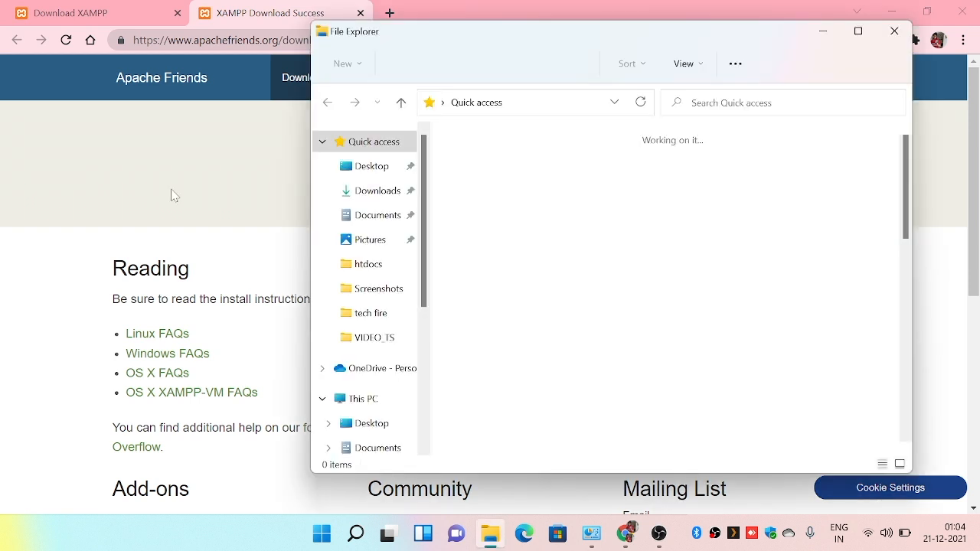
click(374, 191)
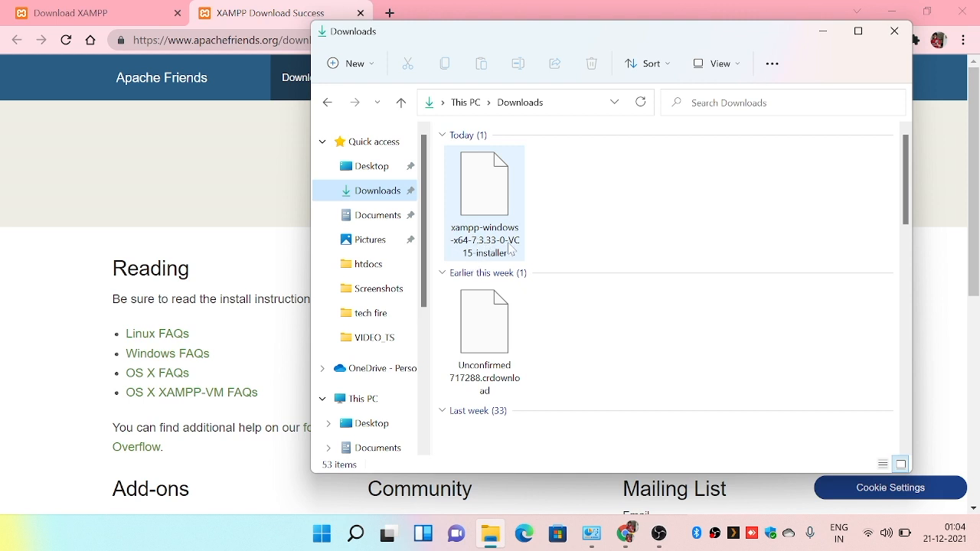
double_click(508, 245)
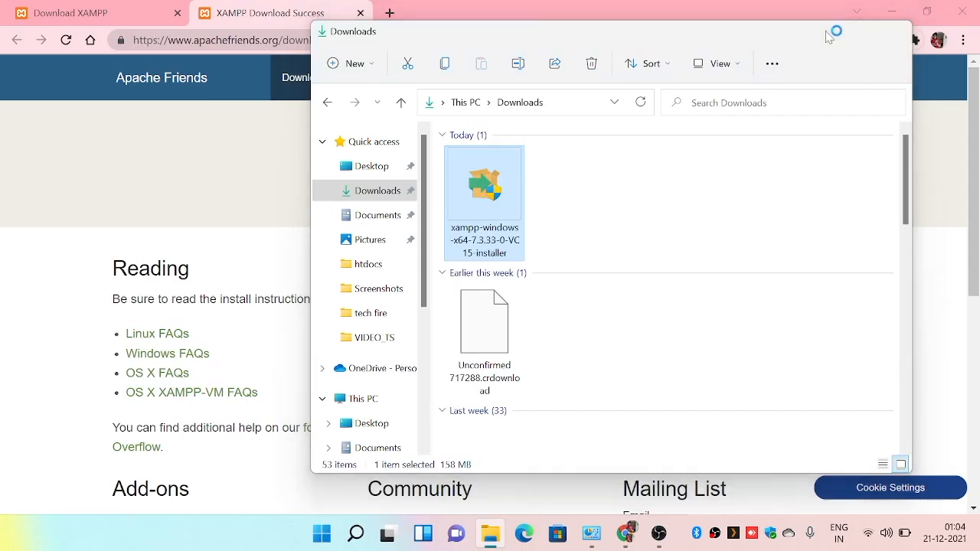
Clear the desktop by minimizing the File Explorer, browser, and Programs and Features windows.
click(826, 32)
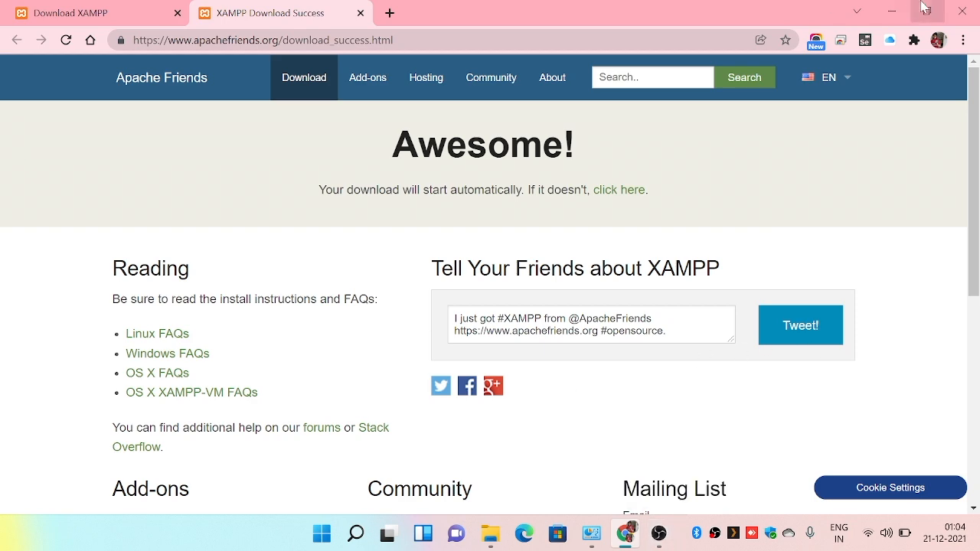
click(893, 11)
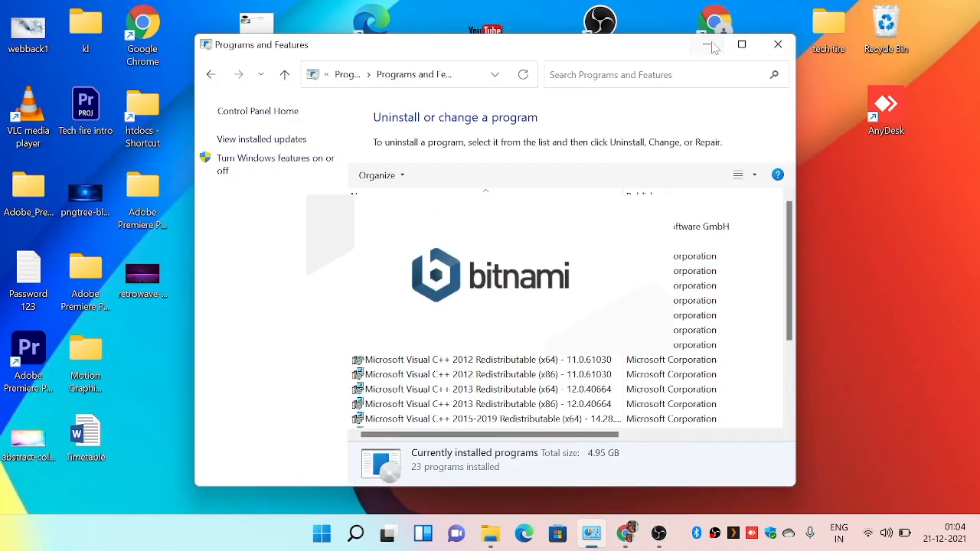
click(705, 45)
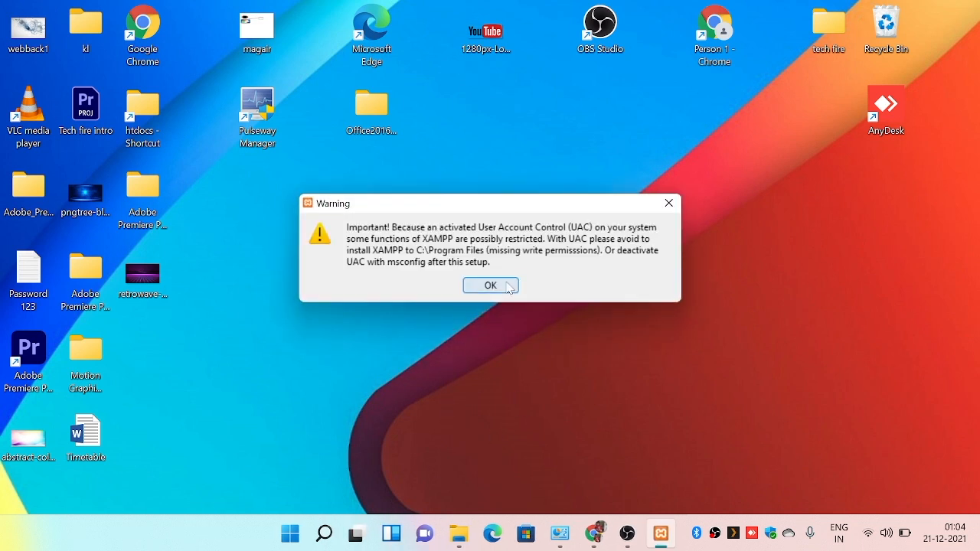
Acknowledge the User Account Control warning and advance the XAMPP setup wizard to the installation folder page.
click(507, 288)
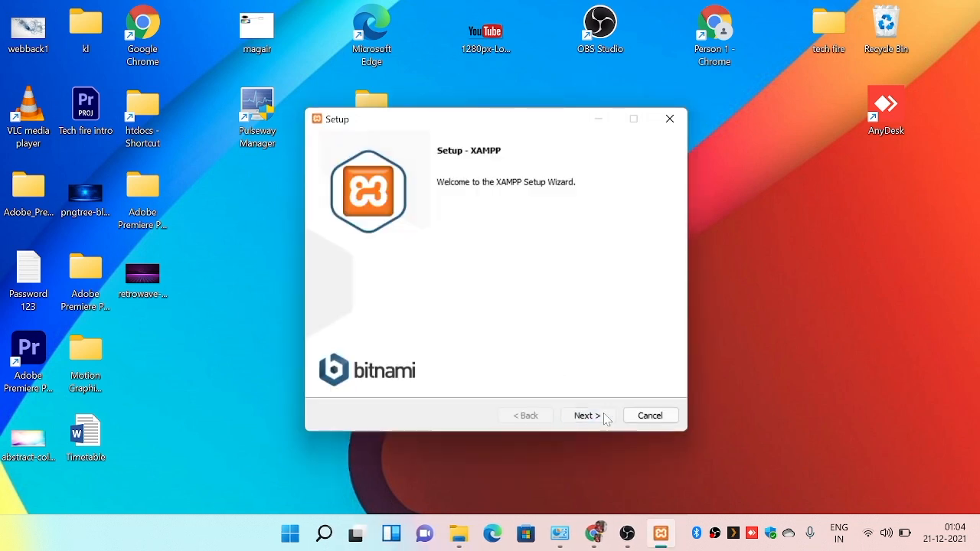
click(604, 414)
click(605, 418)
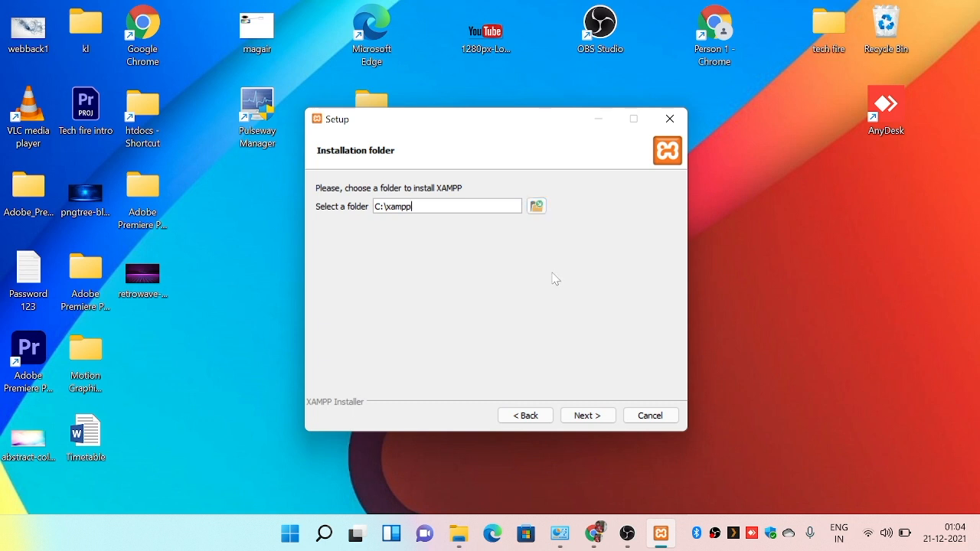
Try to use the root of Local Disk (D:) as the XAMPP installation folder.
click(537, 207)
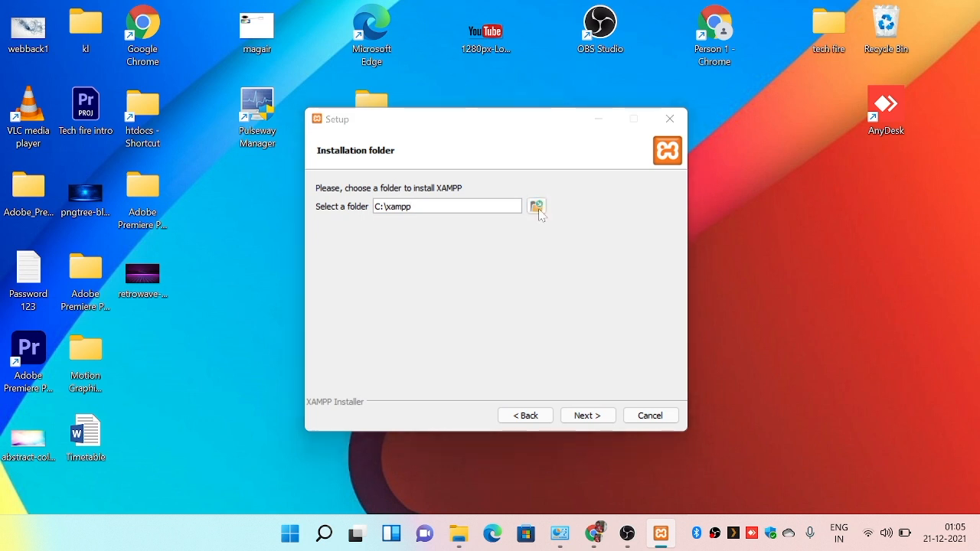
scroll(322, 365, down, 3)
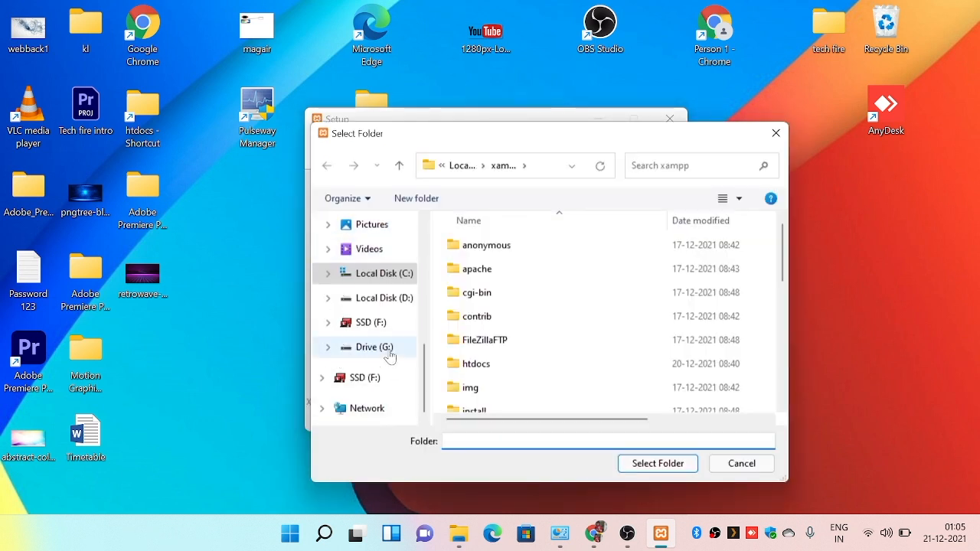
click(393, 301)
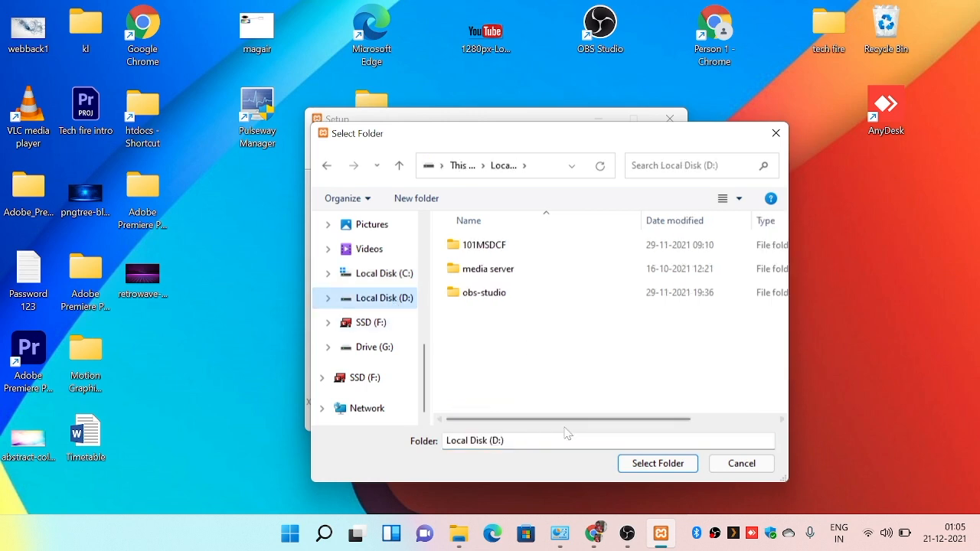
click(658, 463)
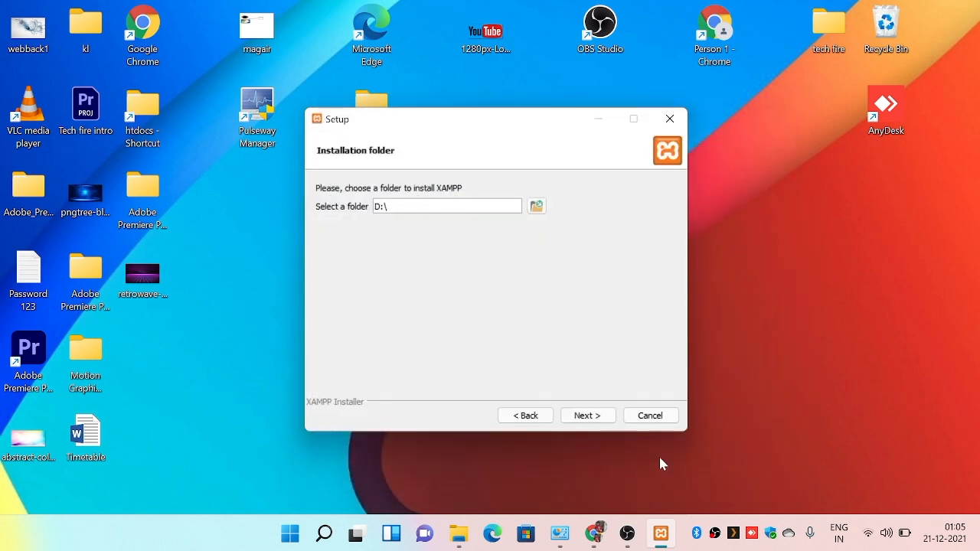
click(585, 415)
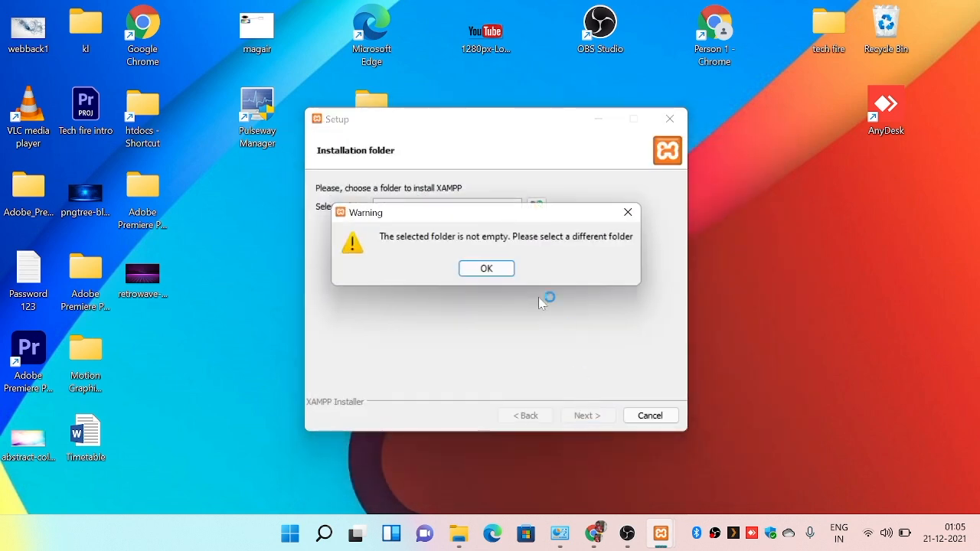
click(485, 269)
Create a folder named xampp on Local Disk (D:) and select it as the installation folder.
click(535, 204)
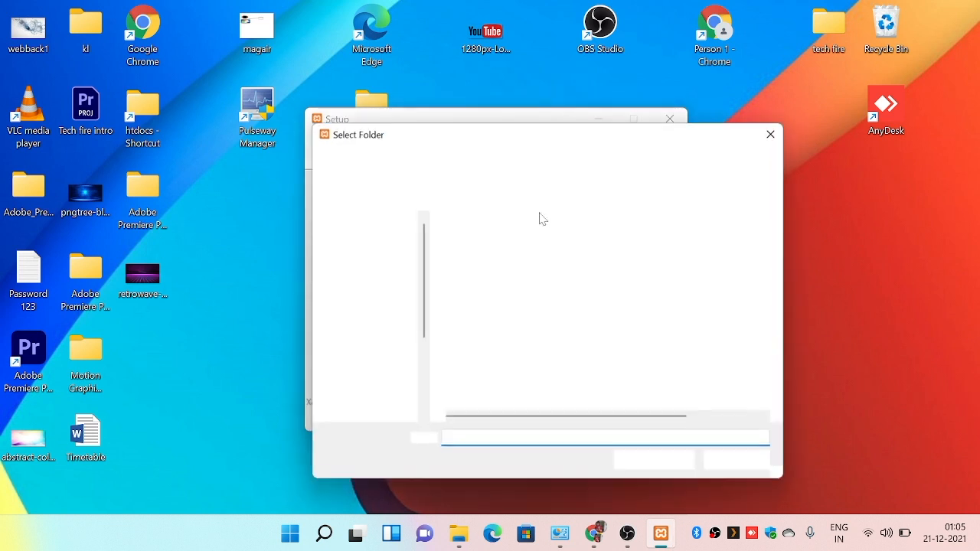
right_click(522, 329)
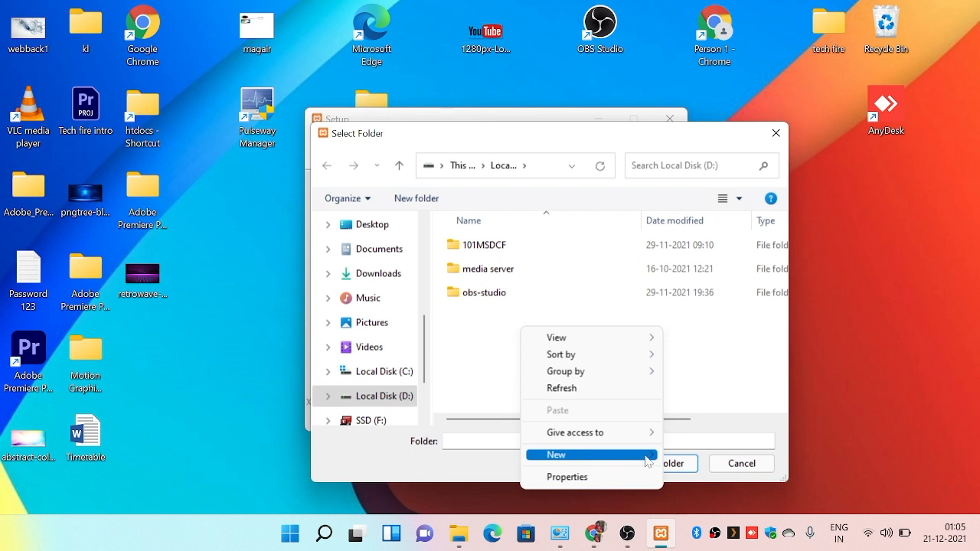
mouse_move(645, 460)
click(696, 279)
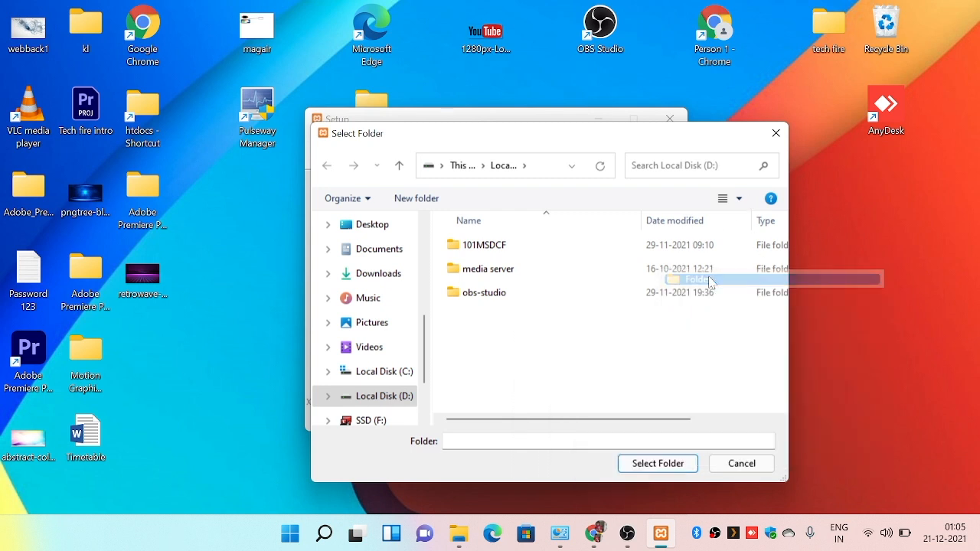
key(BackSpace)
text(xampp)
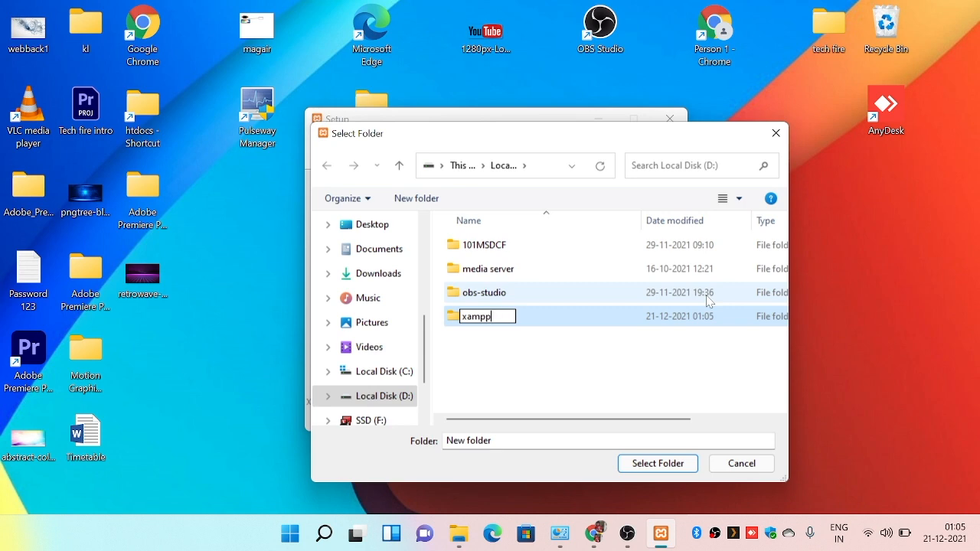
key(Return)
click(677, 472)
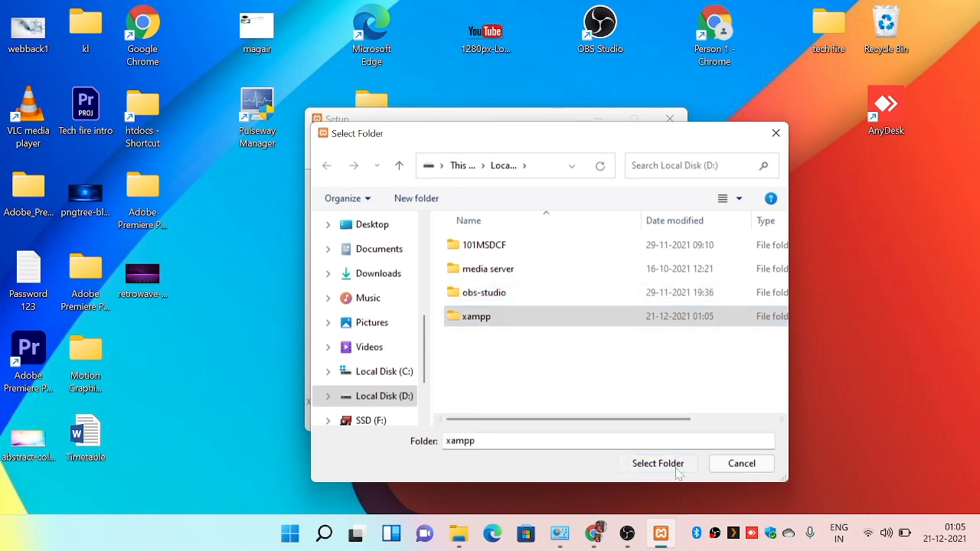
Accept the xampp folder, keep English as the control panel language, and start the XAMPP installation.
click(612, 414)
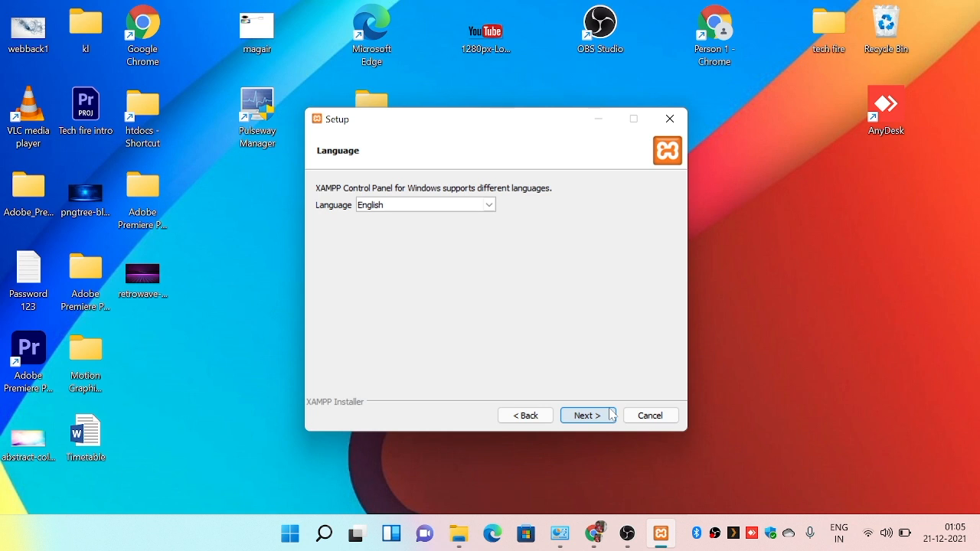
click(612, 415)
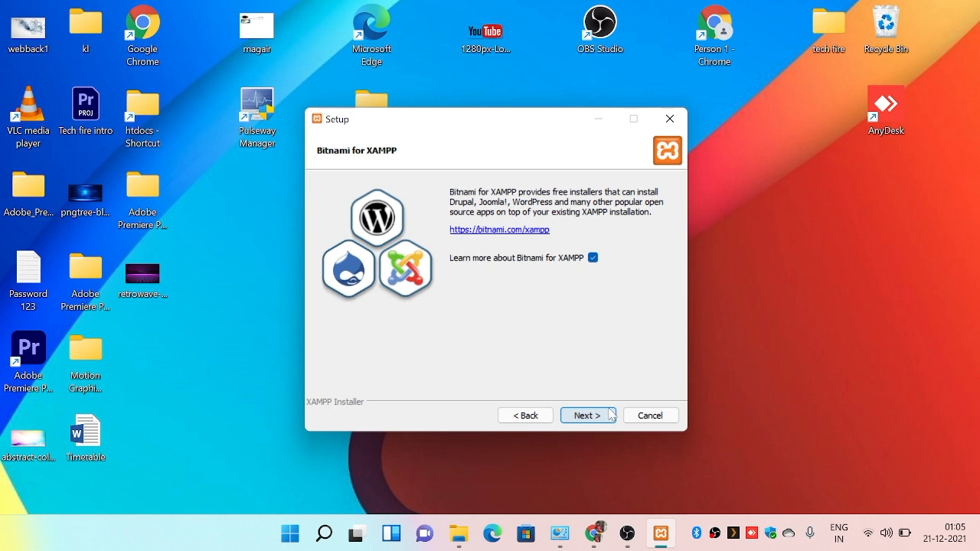
click(612, 414)
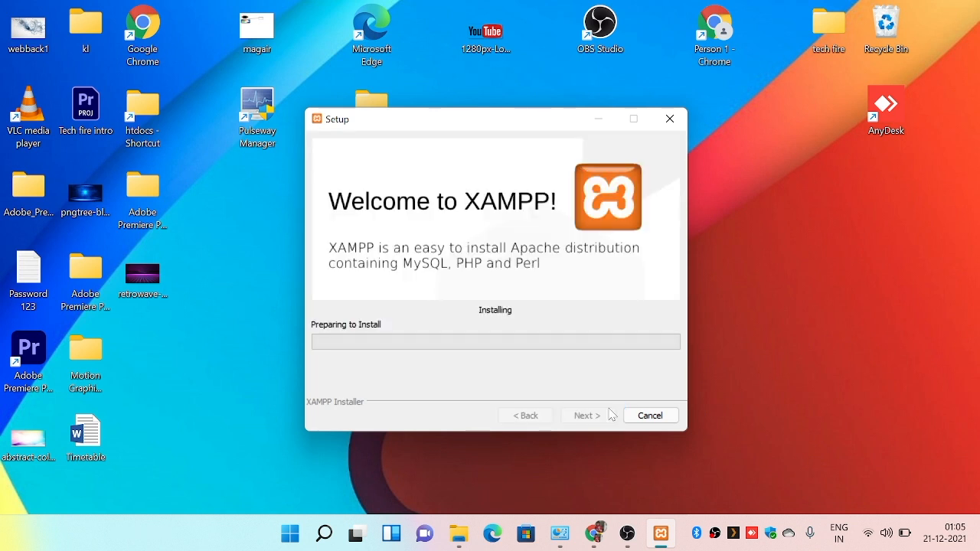
click(626, 533)
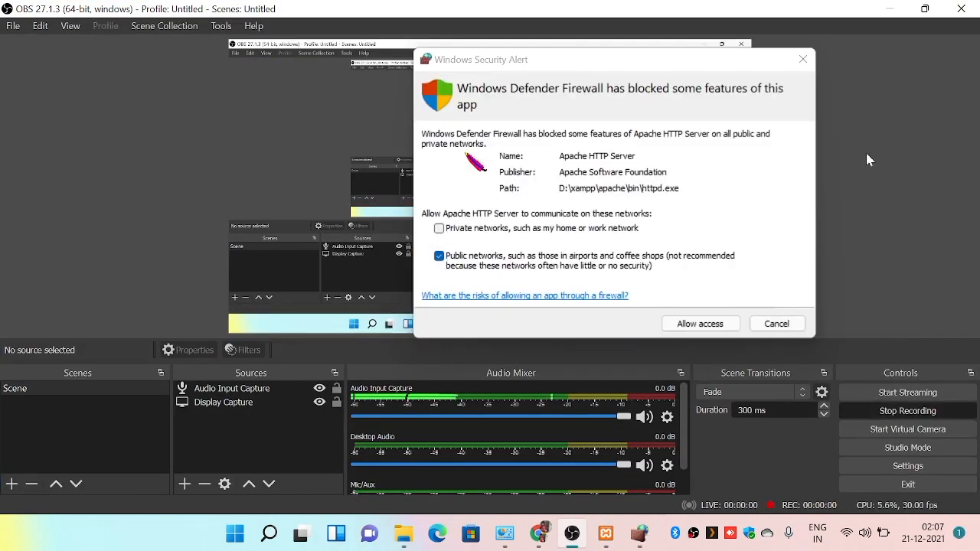
Allow Apache HTTP Server through the firewall on public networks and finish the setup, launching the XAMPP Control Panel.
click(889, 9)
drag(626, 61, 446, 123)
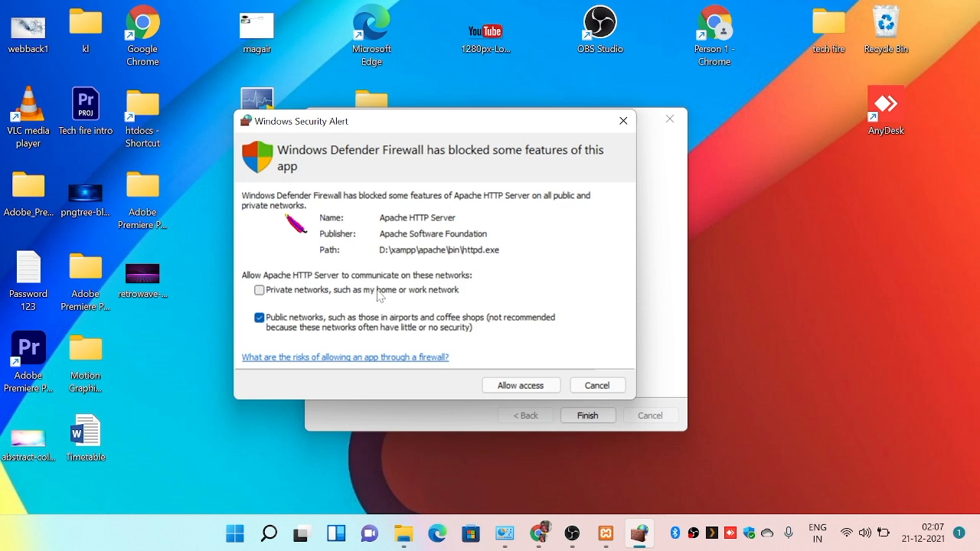
click(522, 387)
click(573, 414)
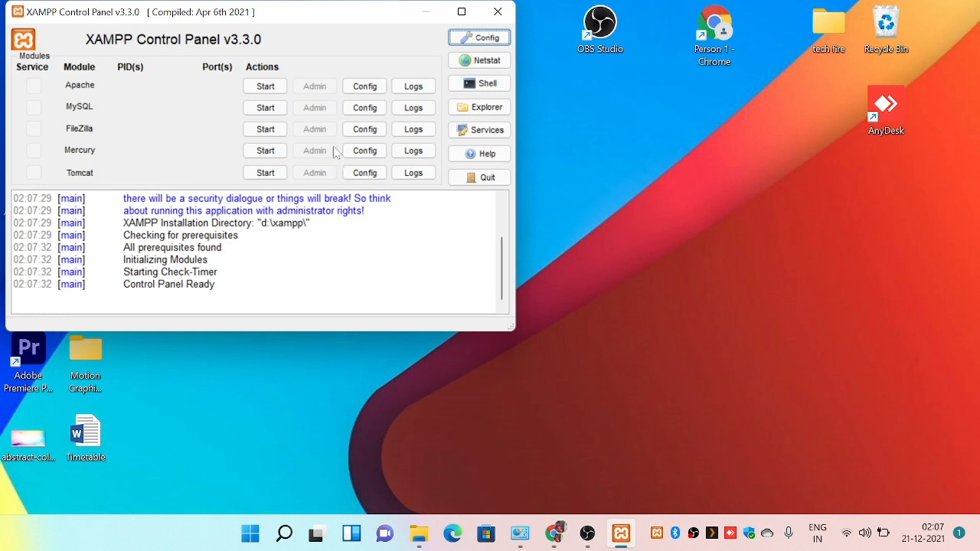
Start the Apache and MySQL modules in the XAMPP Control Panel and allow mysqld through the firewall on public networks.
drag(283, 17, 397, 92)
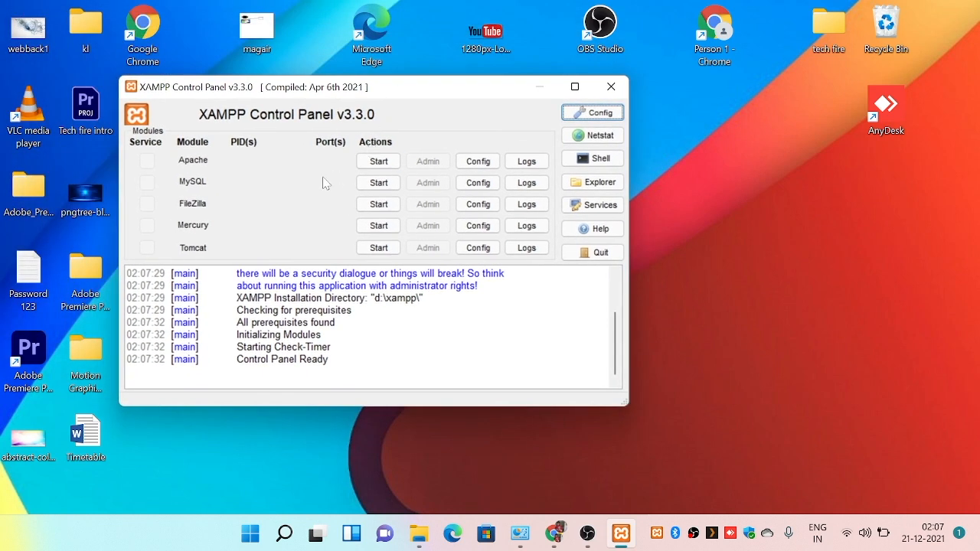
click(375, 167)
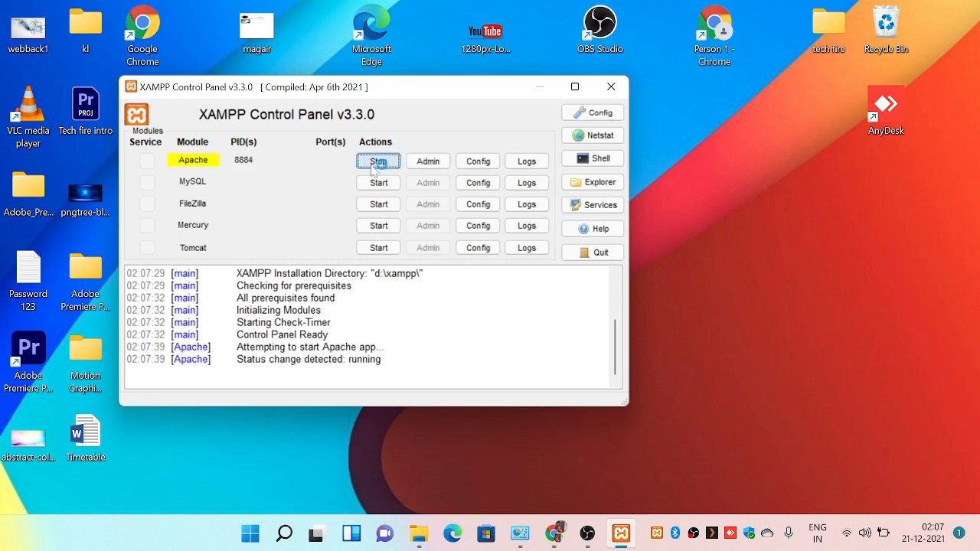
click(369, 183)
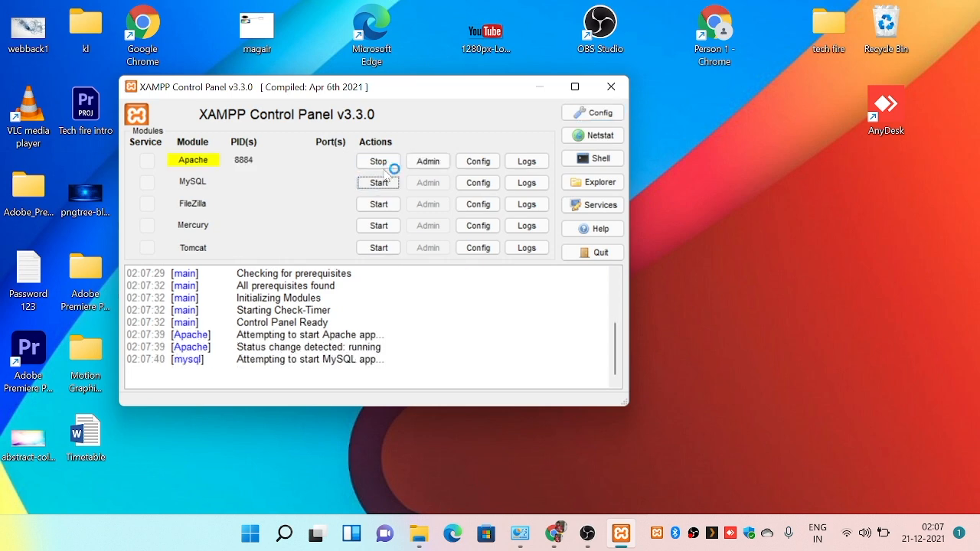
click(540, 87)
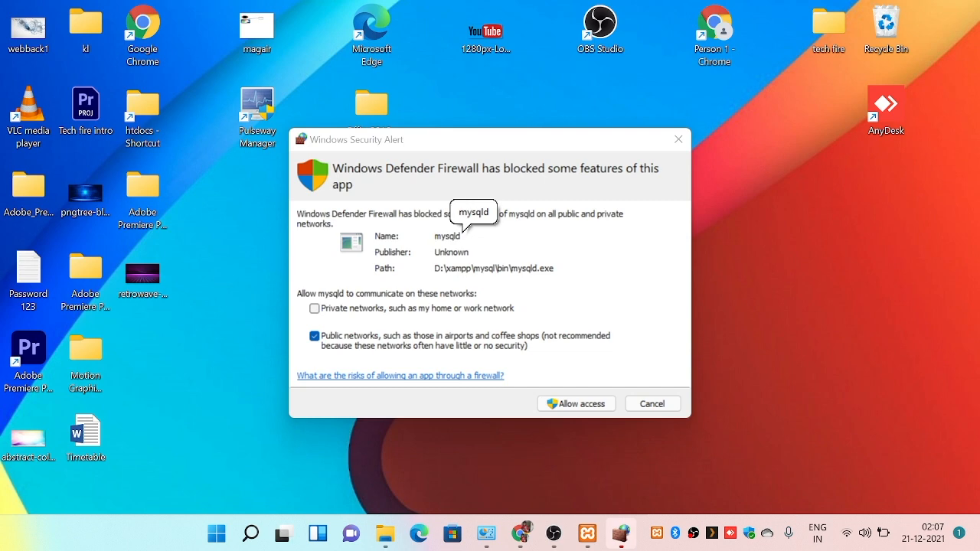
click(586, 408)
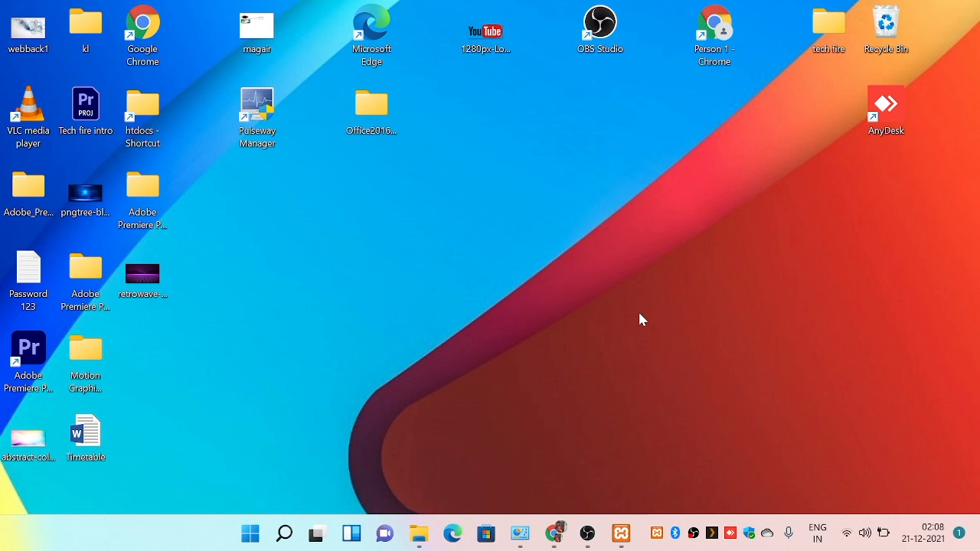
Open the Downloads folder in File Explorer, widen the navigation pane, and copy WhatsApp Image 2021-12-18 at 9.07.54 PM.
click(426, 545)
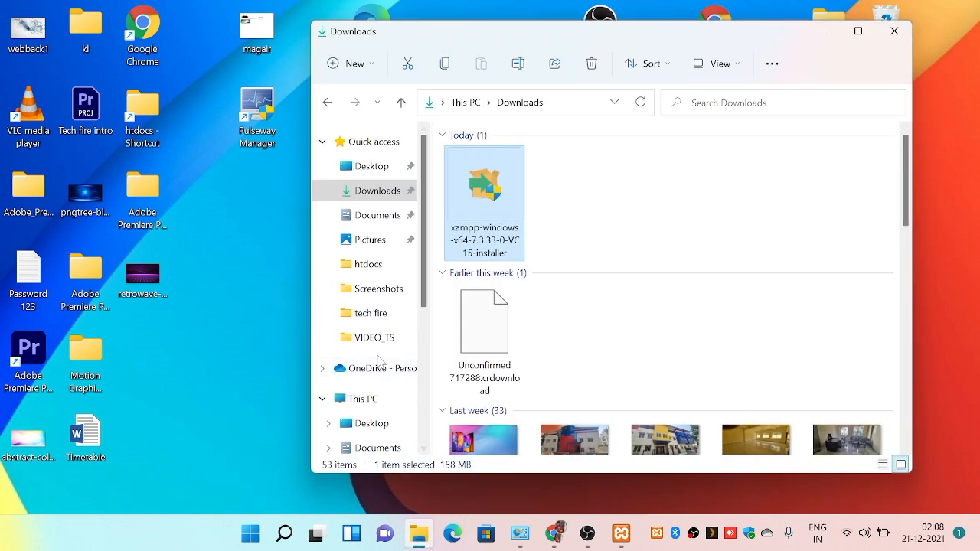
drag(430, 294, 458, 296)
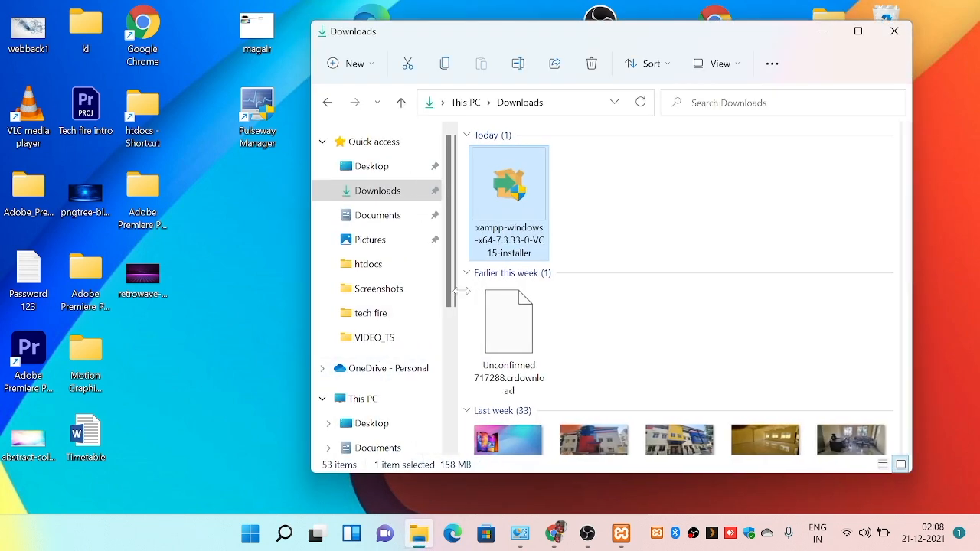
scroll(594, 300, down, 10)
scroll(599, 300, up, 10)
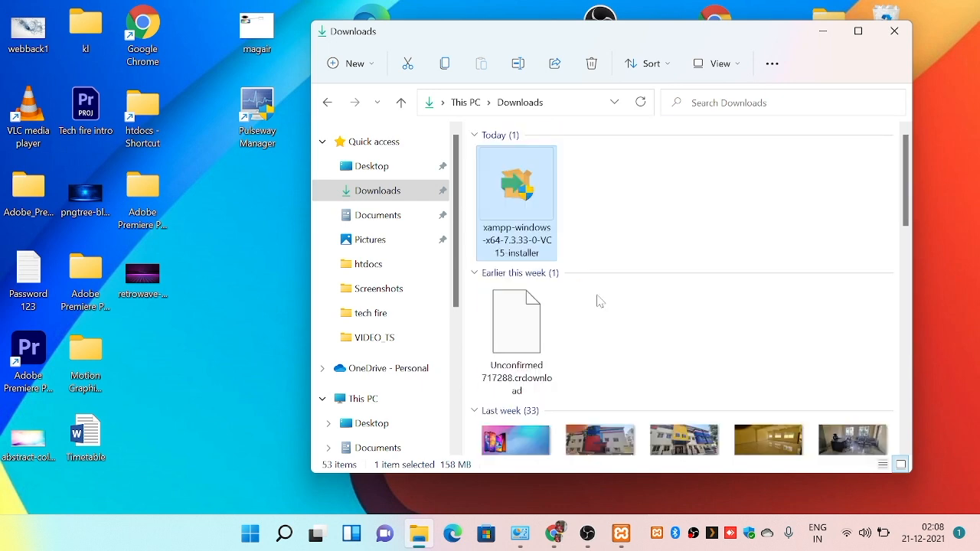
scroll(587, 350, down, 10)
scroll(593, 336, up, 10)
click(678, 439)
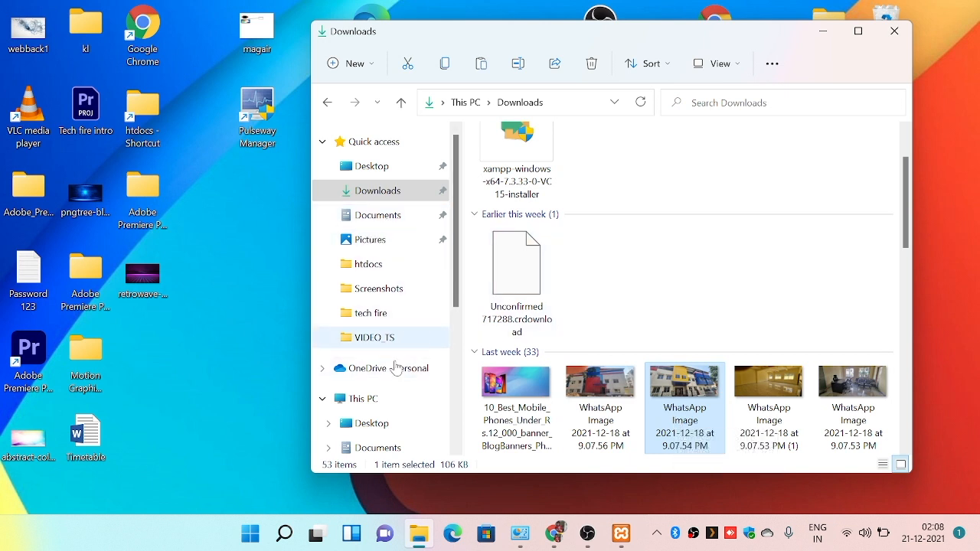
Go to This PC and open Local Disk (D:).
click(367, 399)
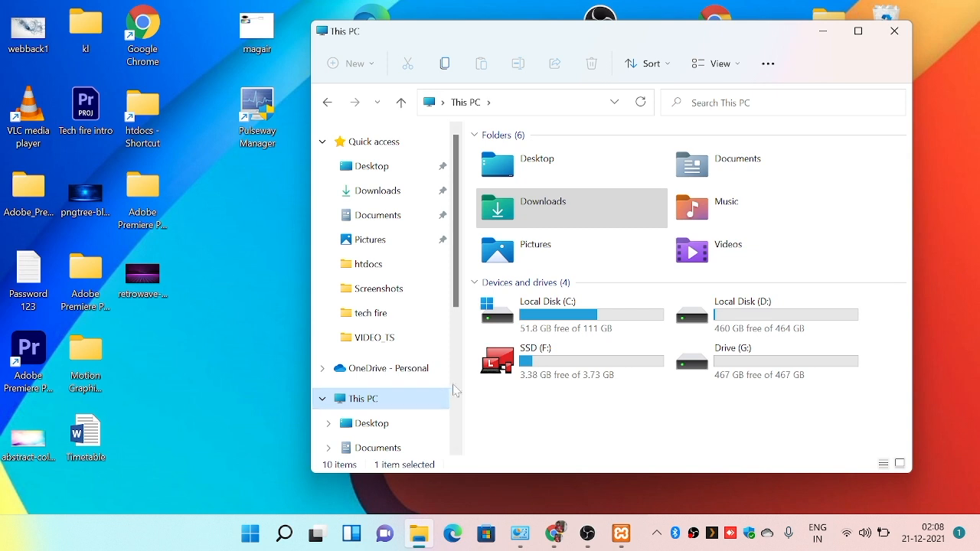
click(742, 335)
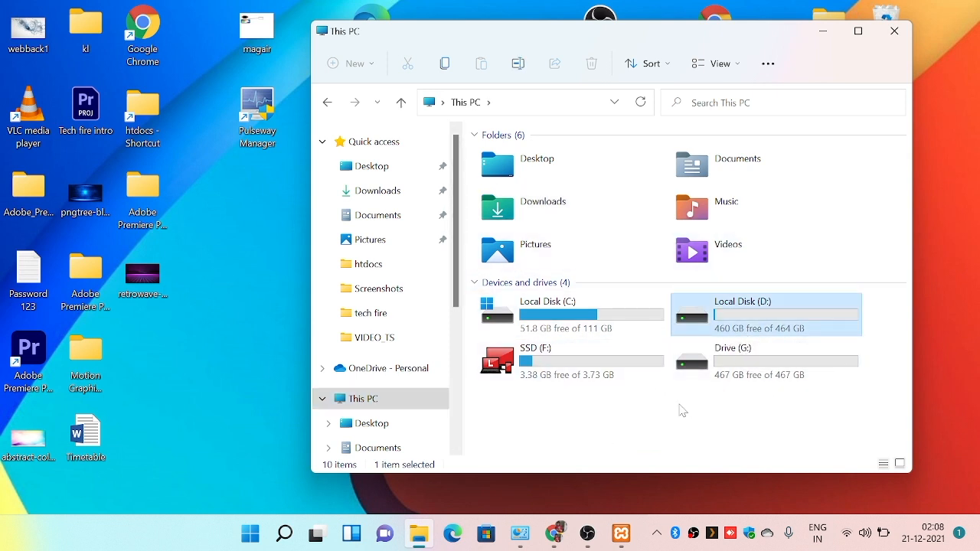
key(Return)
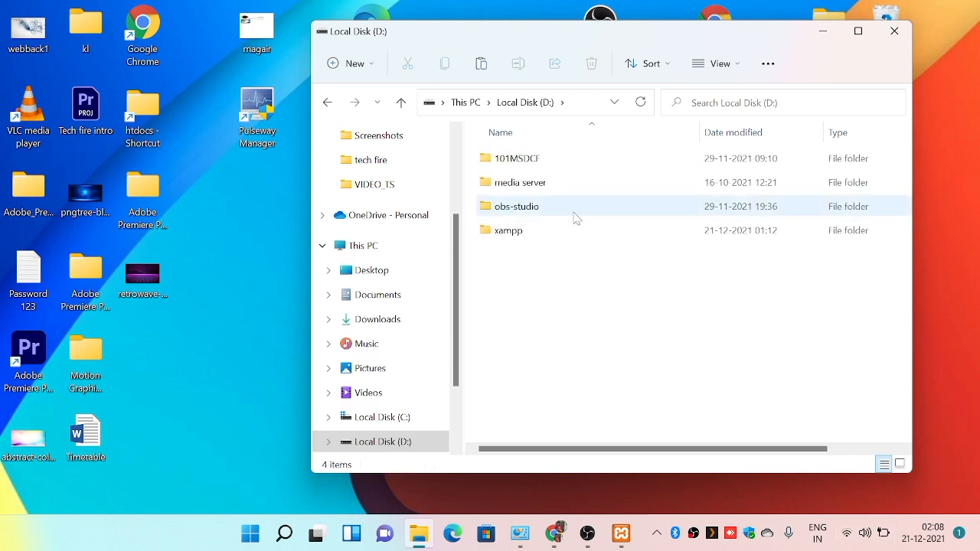
click(465, 101)
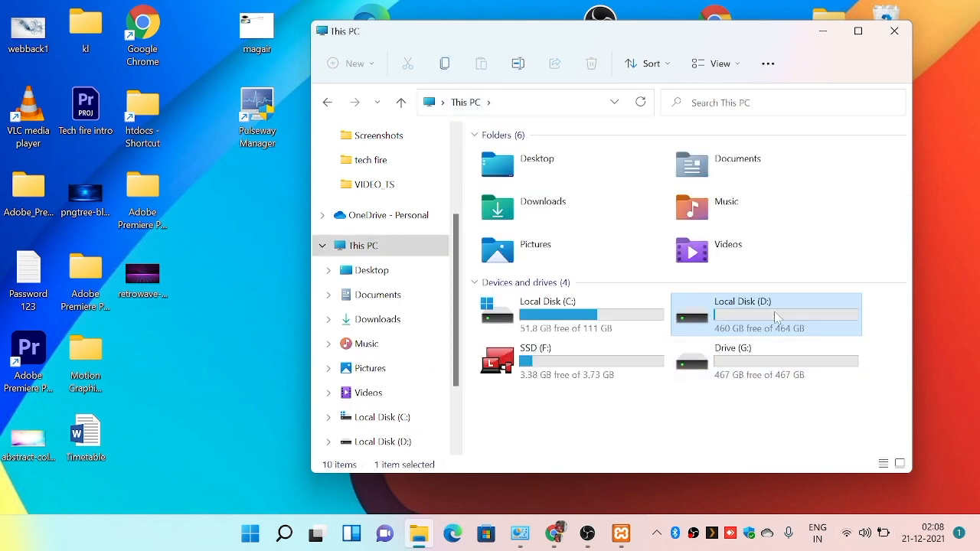
right_click(775, 316)
key(Escape)
double_click(775, 316)
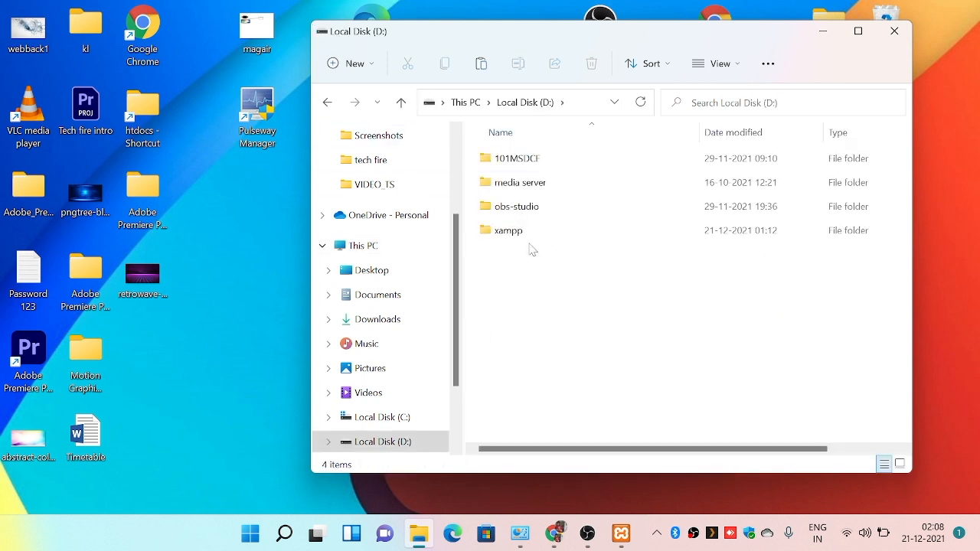
right_click(554, 235)
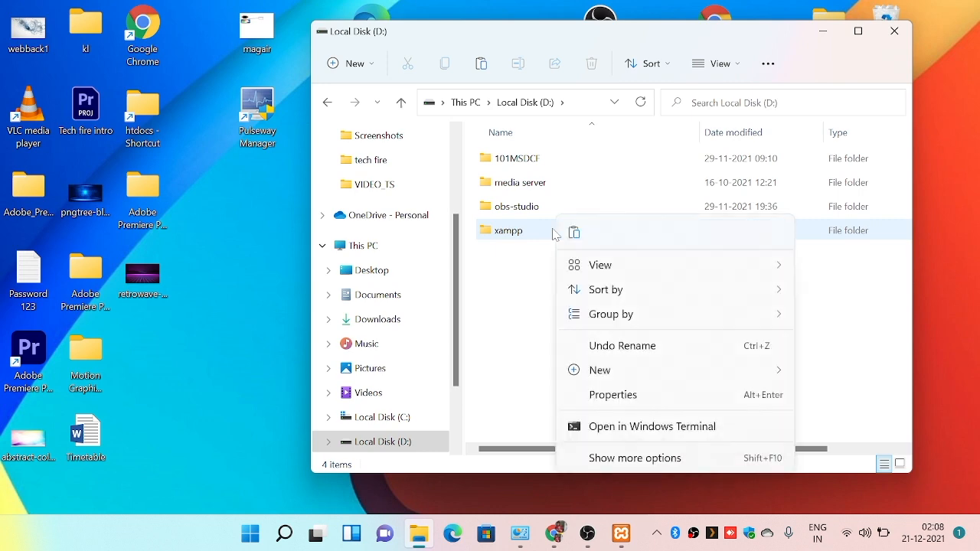
click(574, 232)
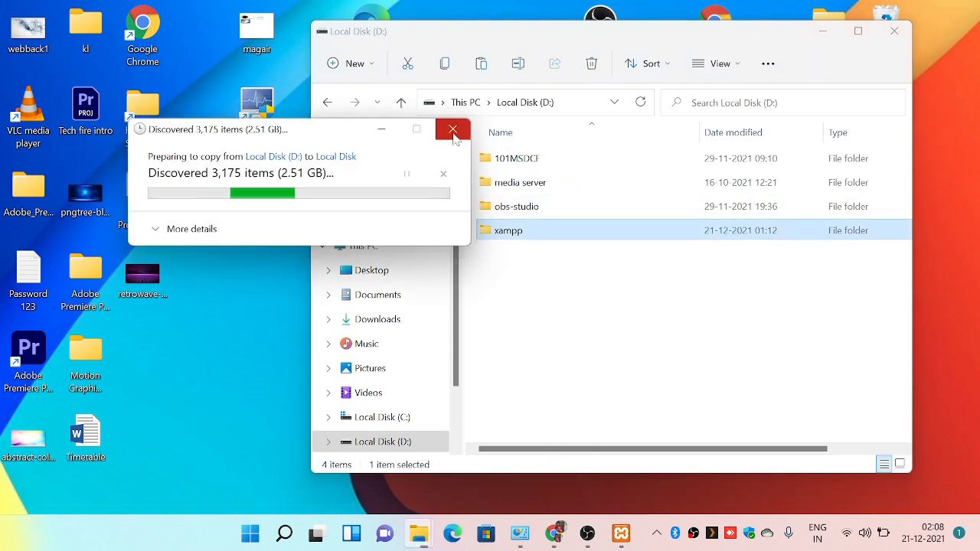
click(452, 128)
Create a desktop shortcut to the htdocs folder inside the xampp folder on drive D: and close the window.
right_click(583, 242)
click(610, 249)
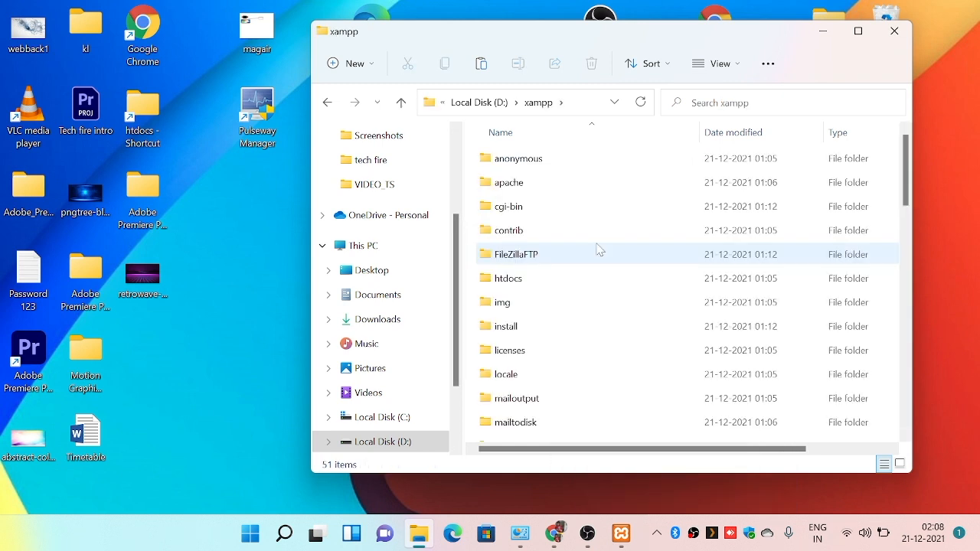
right_click(509, 284)
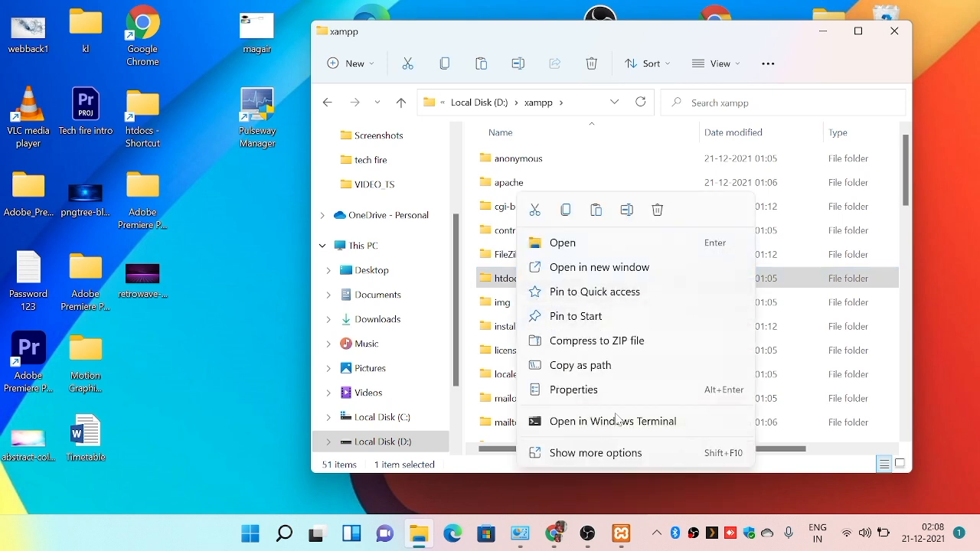
click(640, 453)
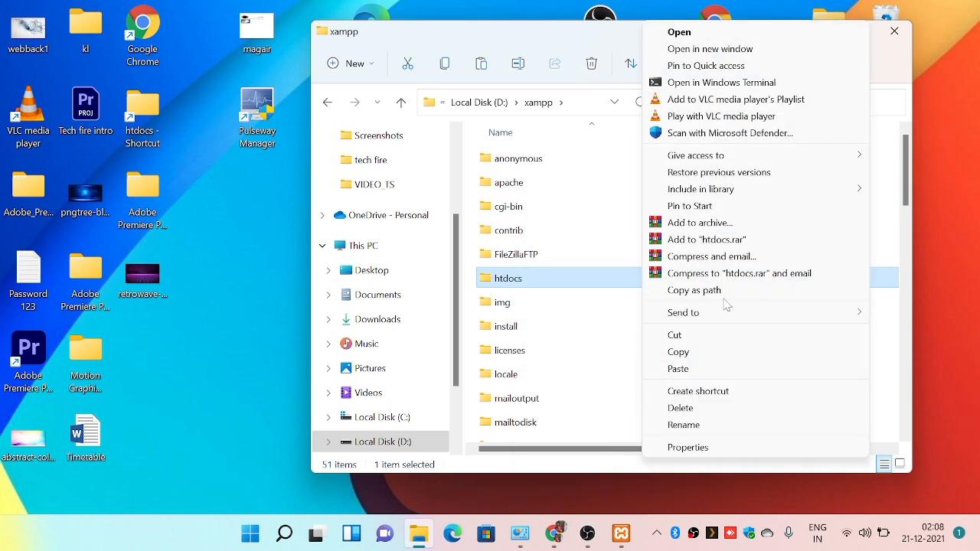
mouse_move(714, 313)
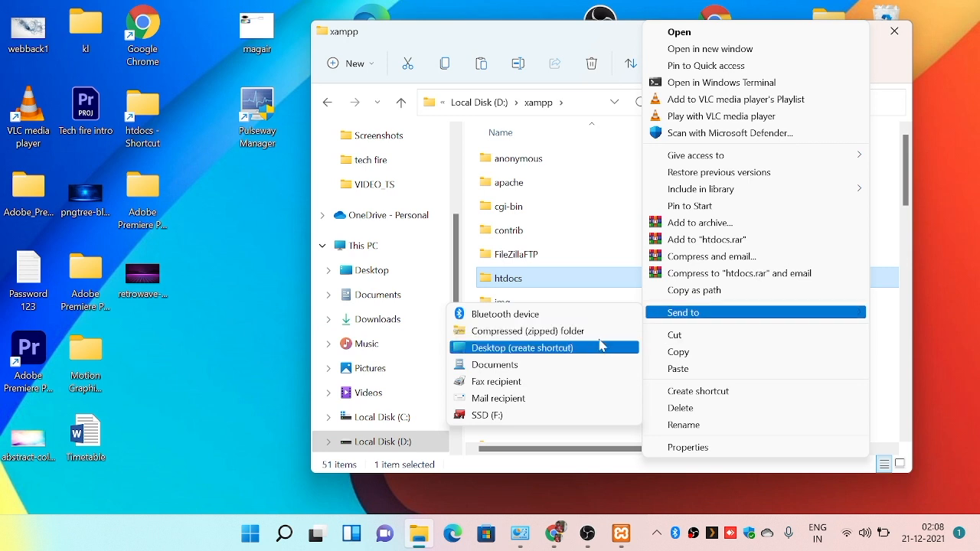
click(588, 346)
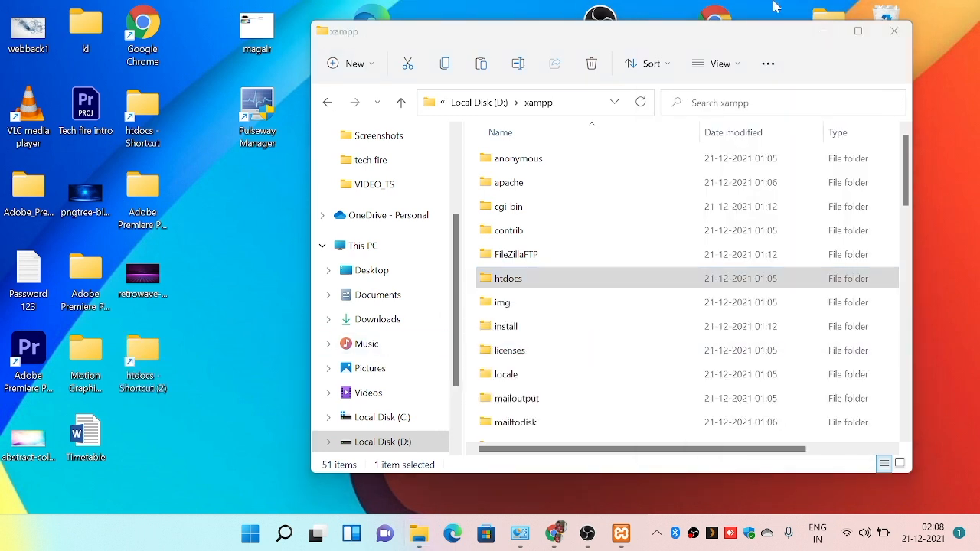
click(894, 31)
Open the htdocs folder through its new desktop shortcut, htdocs - Shortcut (2), and delete all of its contents.
mouse_move(519, 533)
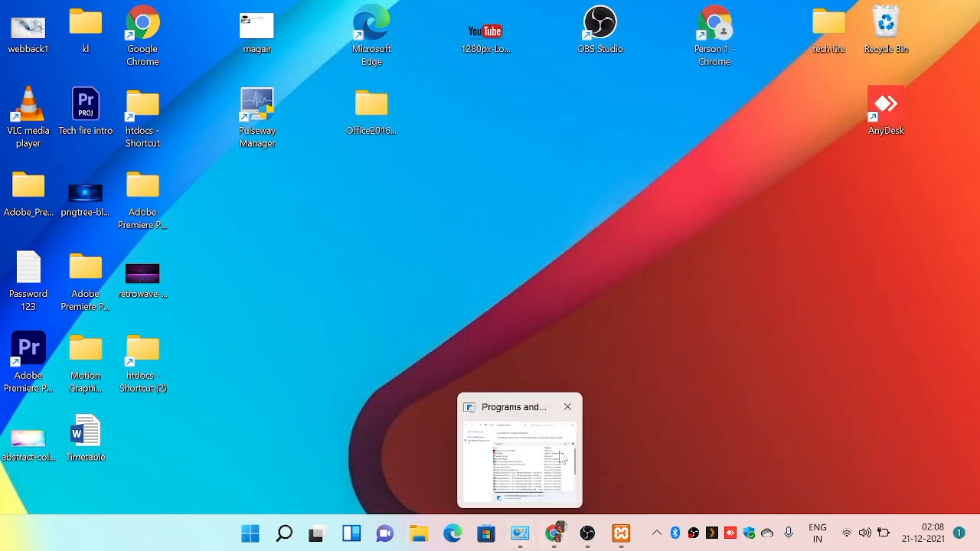
double_click(154, 363)
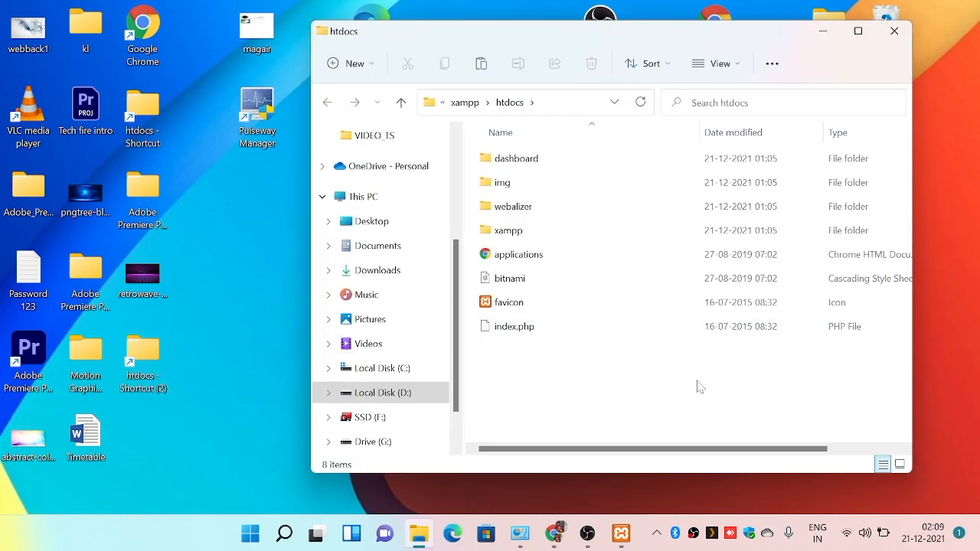
key(ctrl+a)
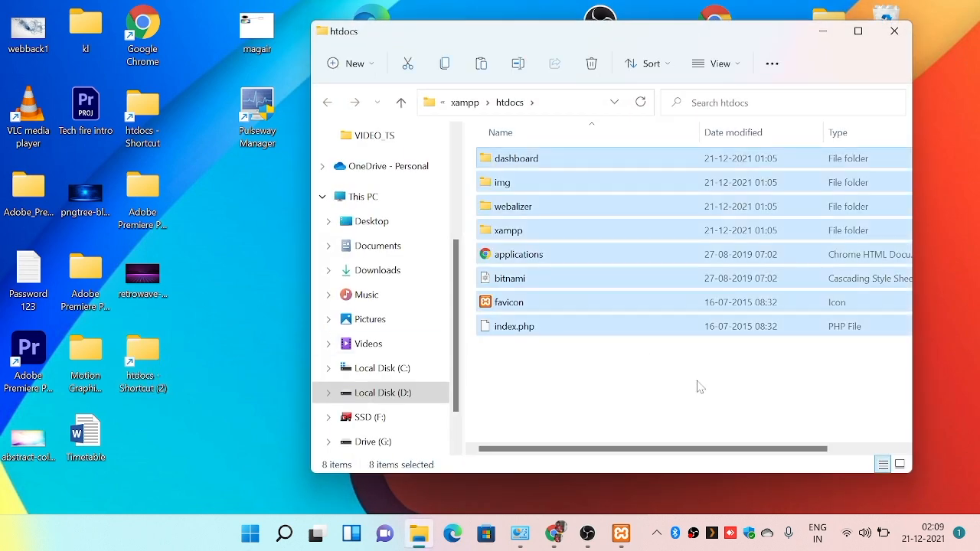
key(alt+Up)
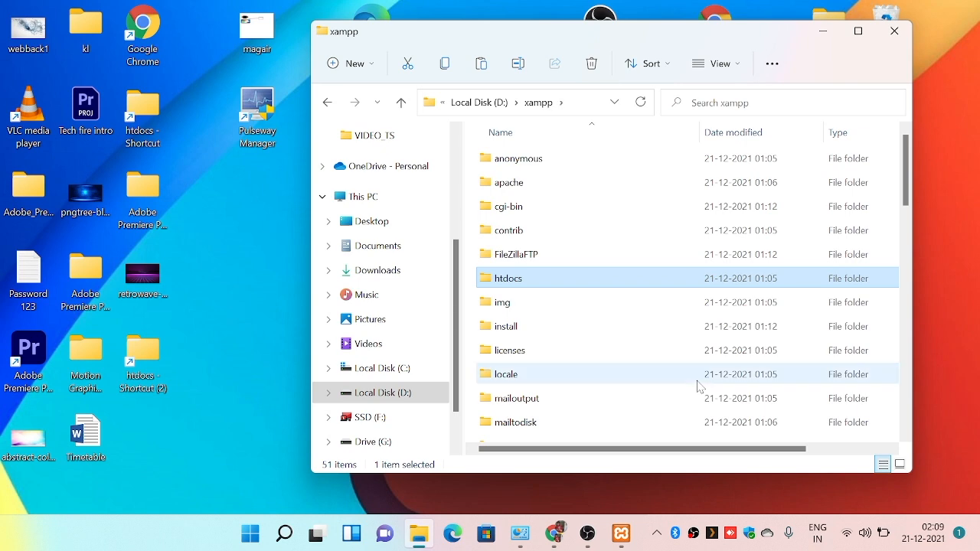
click(135, 373)
right_click(134, 392)
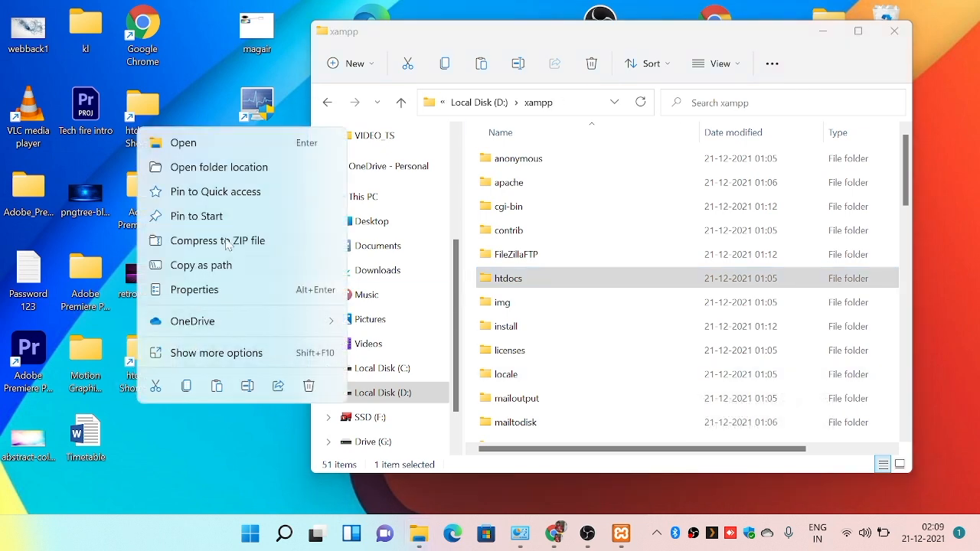
click(235, 146)
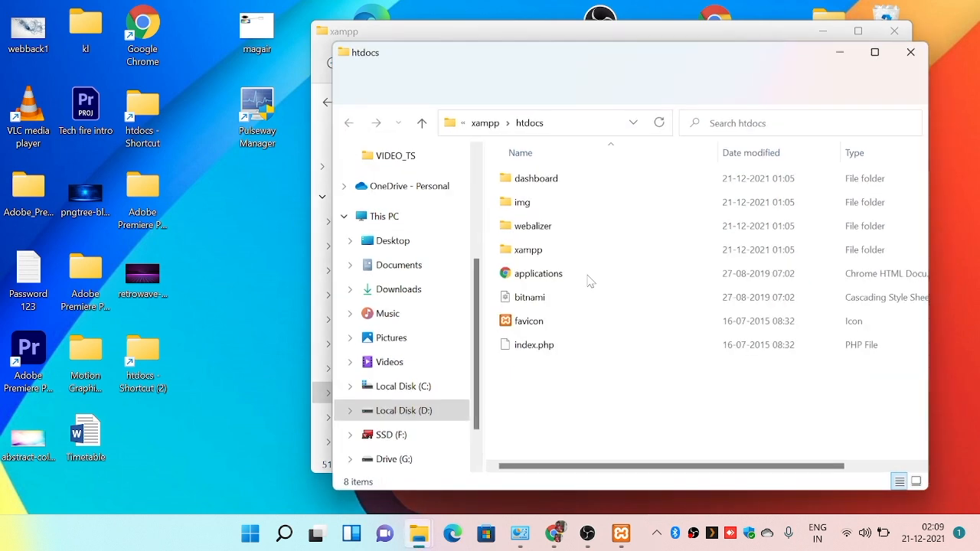
key(ctrl+a)
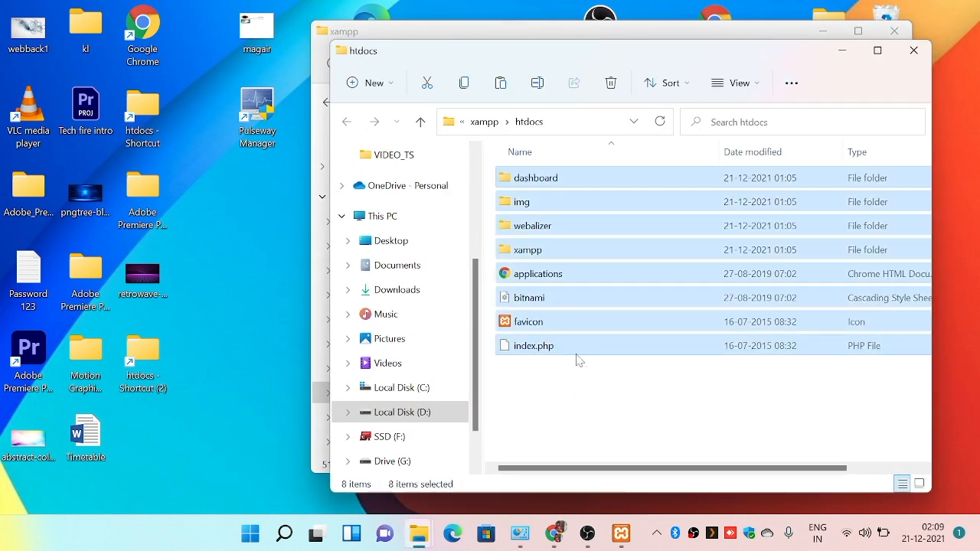
key(Delete)
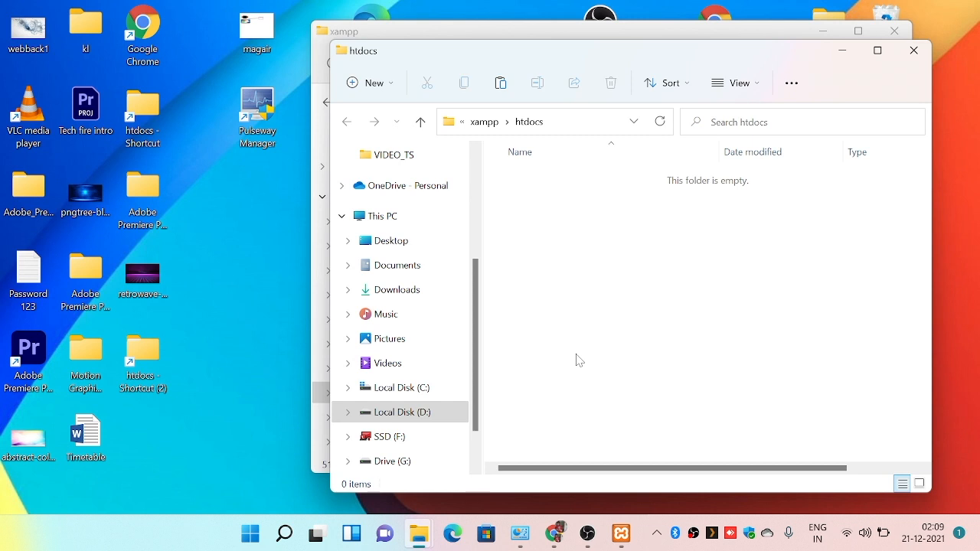
right_click(578, 359)
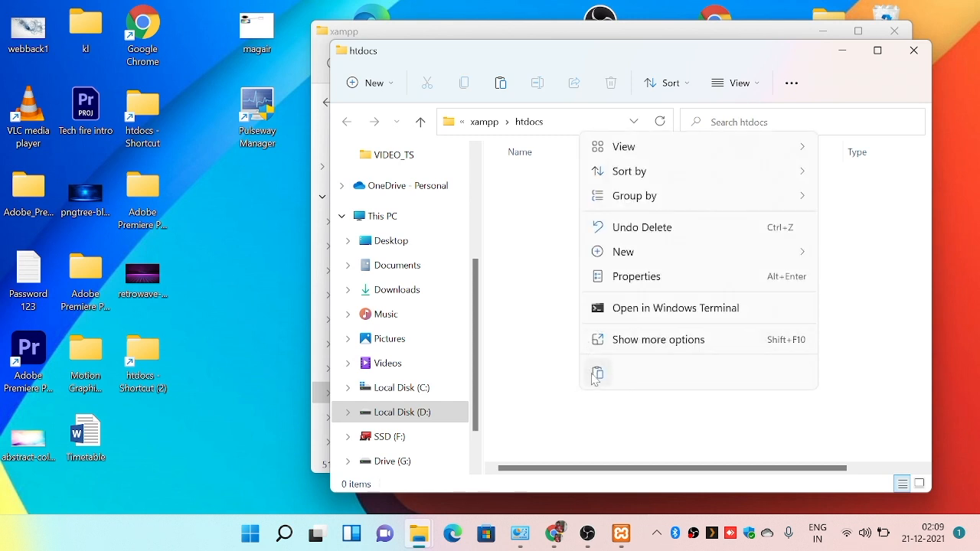
click(596, 375)
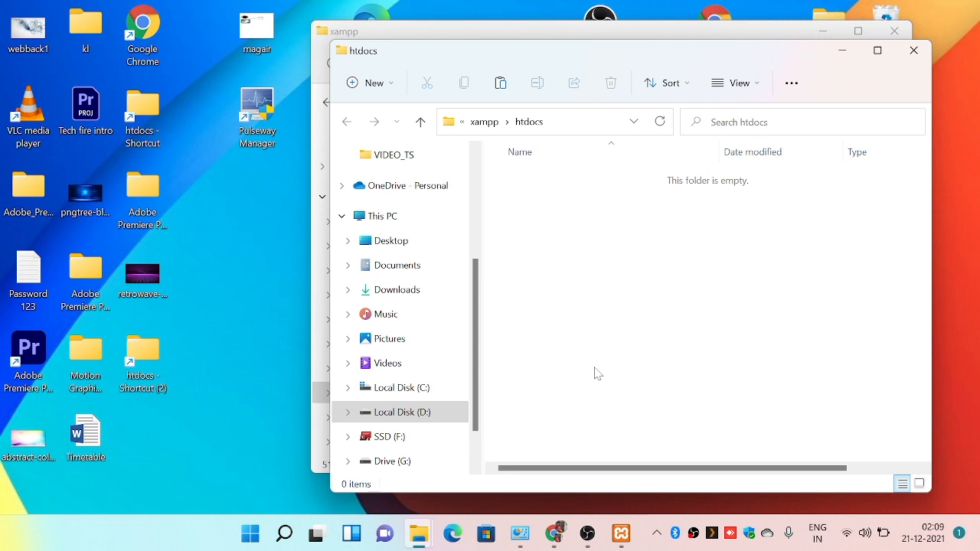
click(639, 125)
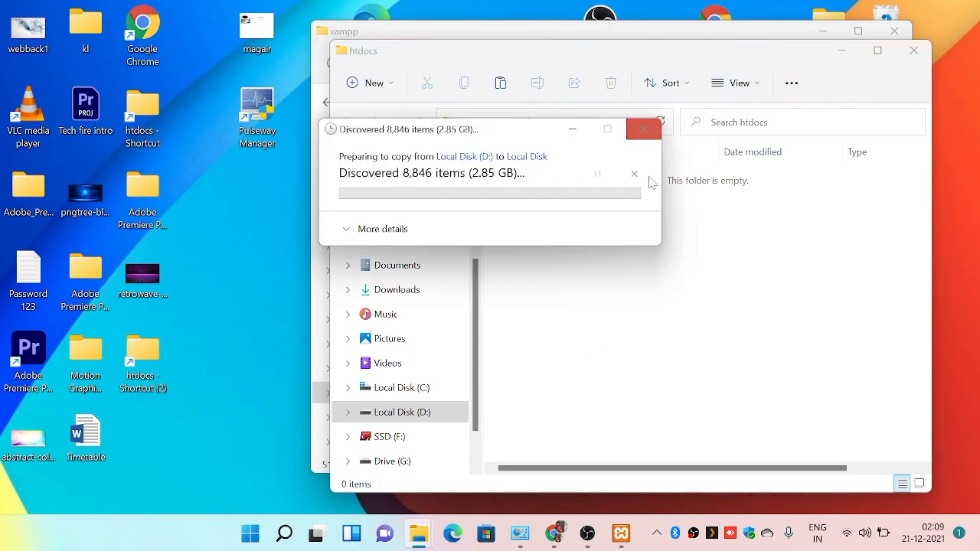
right_click(626, 234)
click(520, 260)
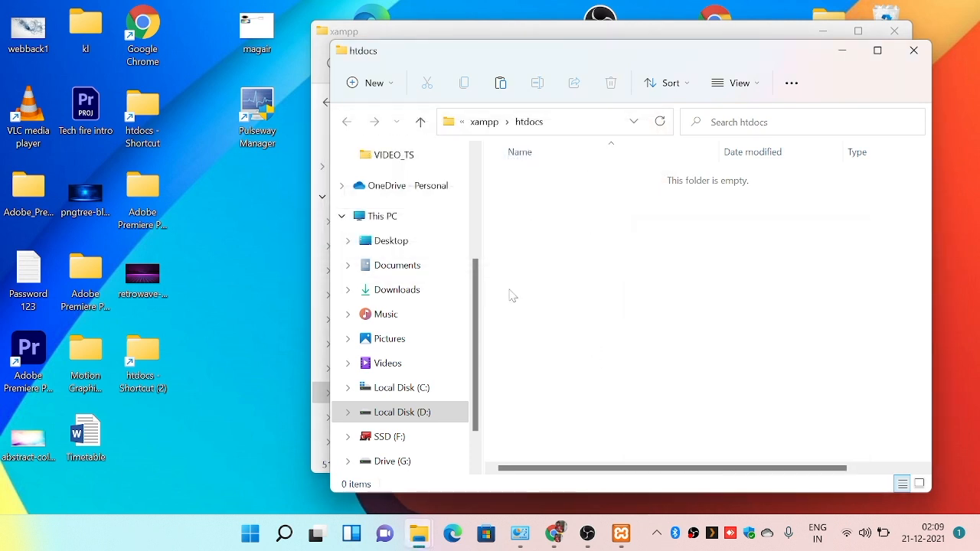
Copy the 10_Best_Mobile_Phones_Under_Rs.12_000 banner image from the Downloads folder and paste it into htdocs.
click(418, 534)
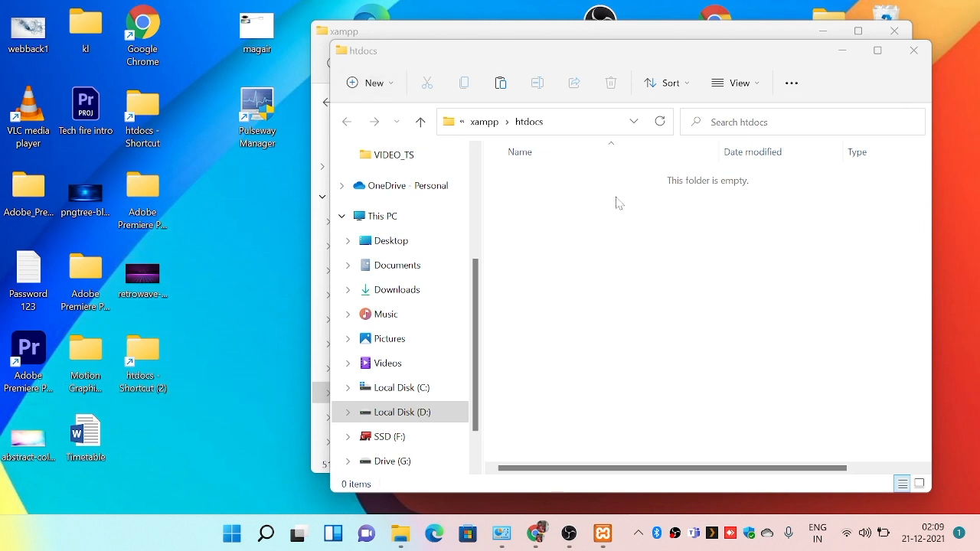
click(369, 36)
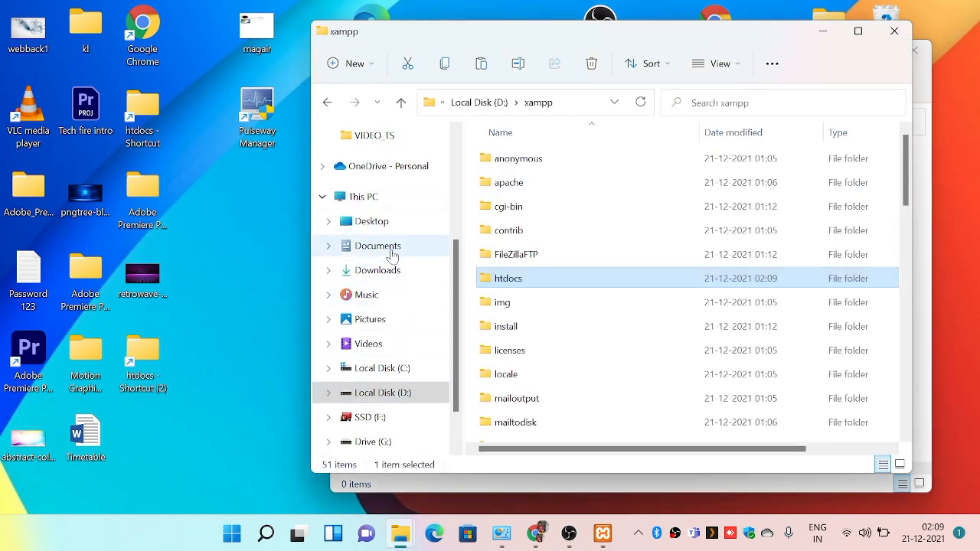
click(380, 272)
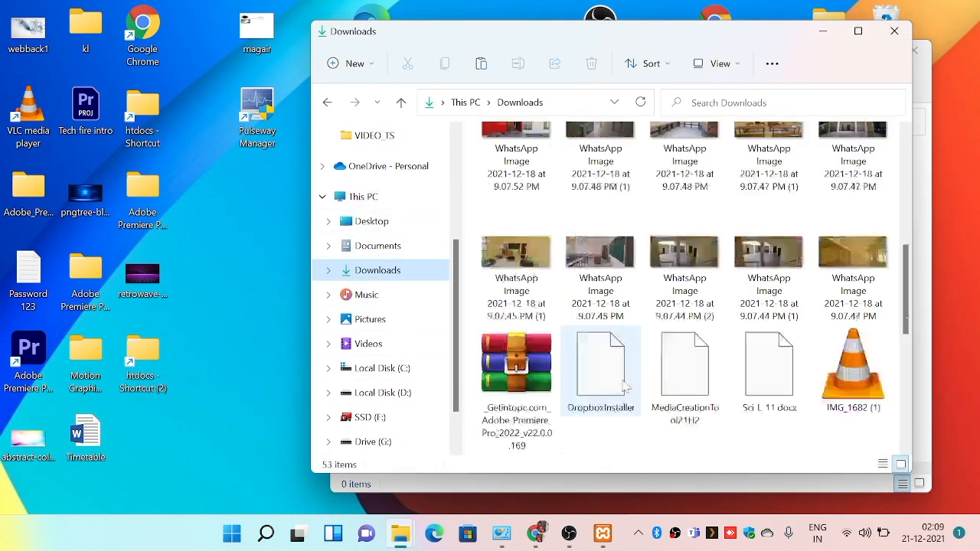
scroll(628, 315, up, 10)
click(538, 442)
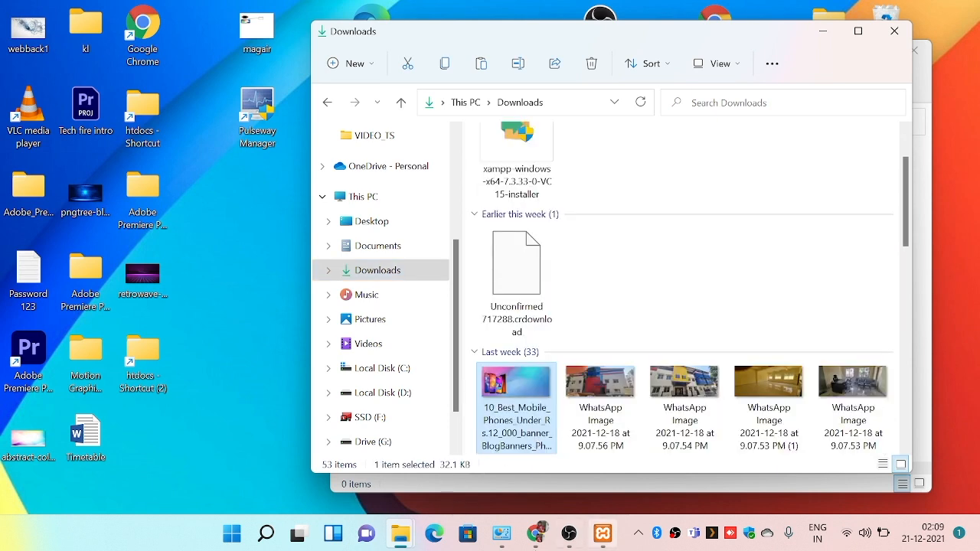
mouse_move(400, 536)
click(475, 488)
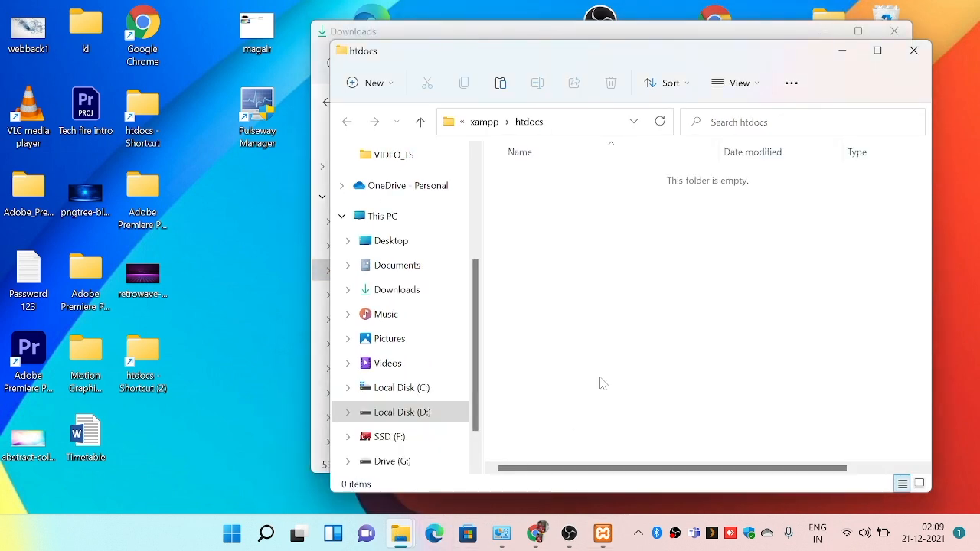
key(ctrl+v)
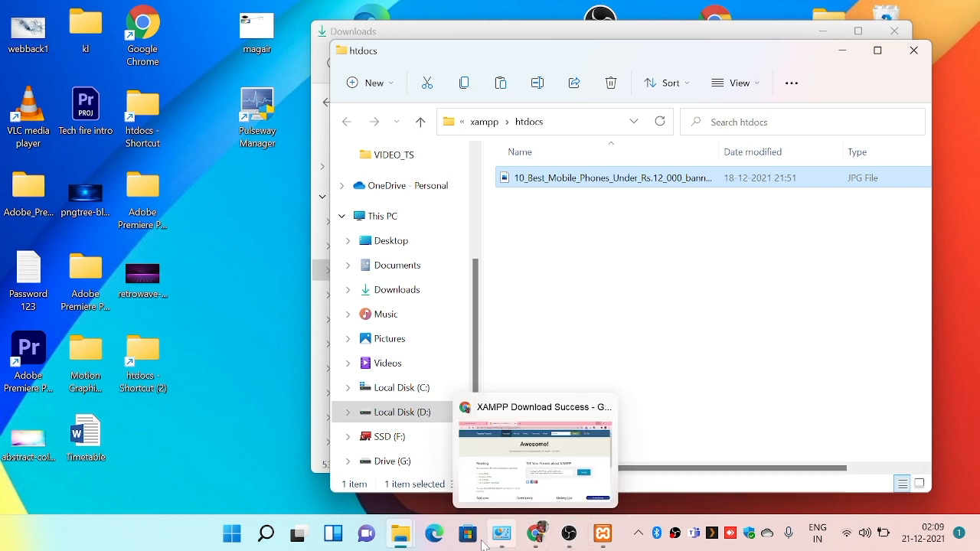
click(174, 291)
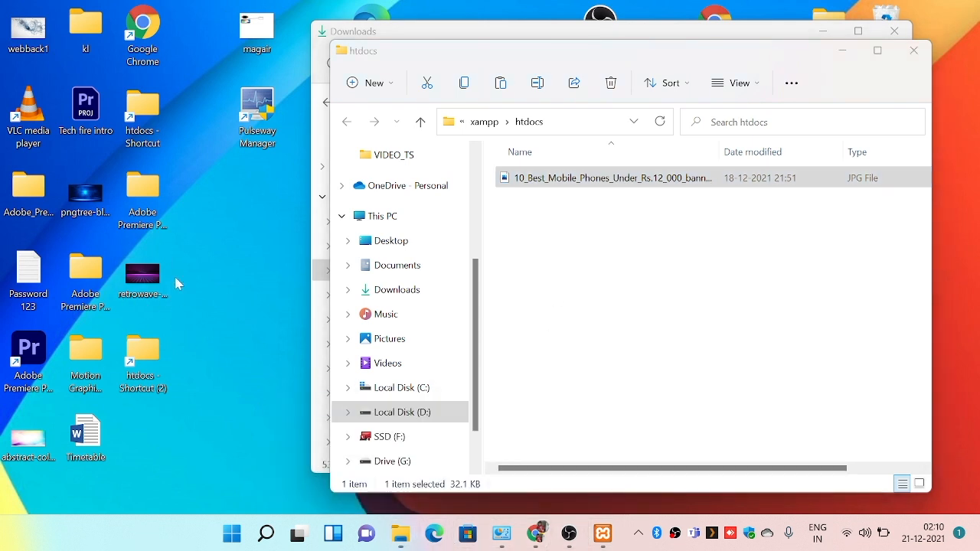
Open Chrome with the first profile, load localhost in a new tab, and view the 10_Best_Mobile_Phones image before returning to the index.
double_click(159, 39)
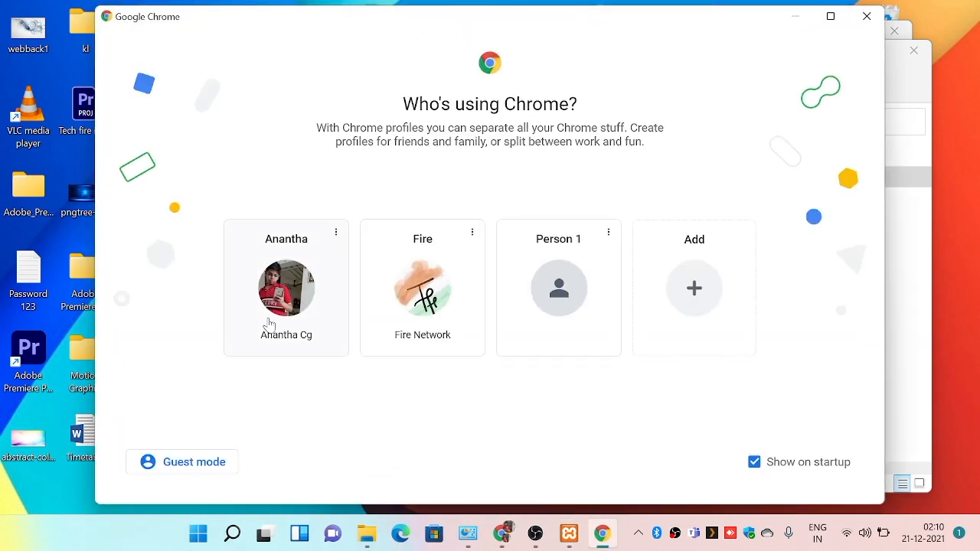
click(267, 317)
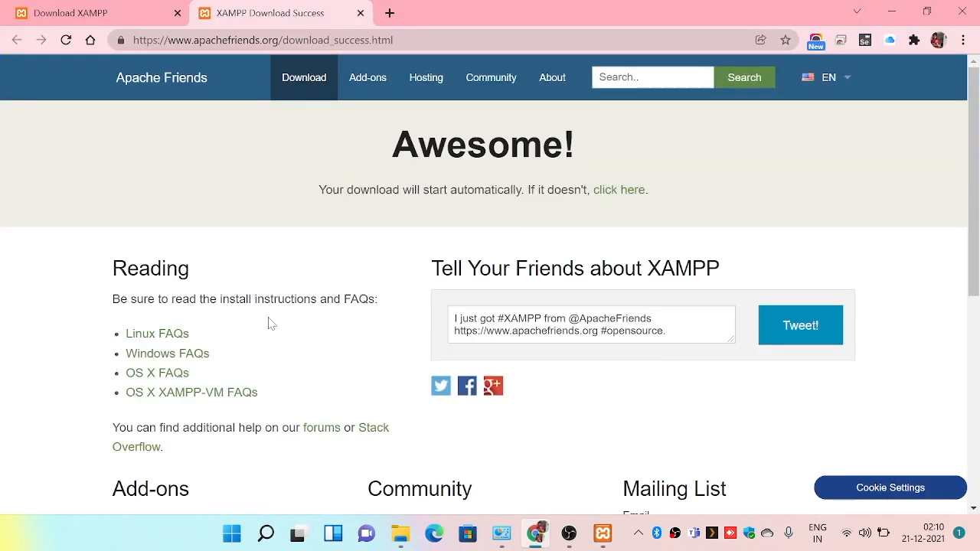
click(390, 13)
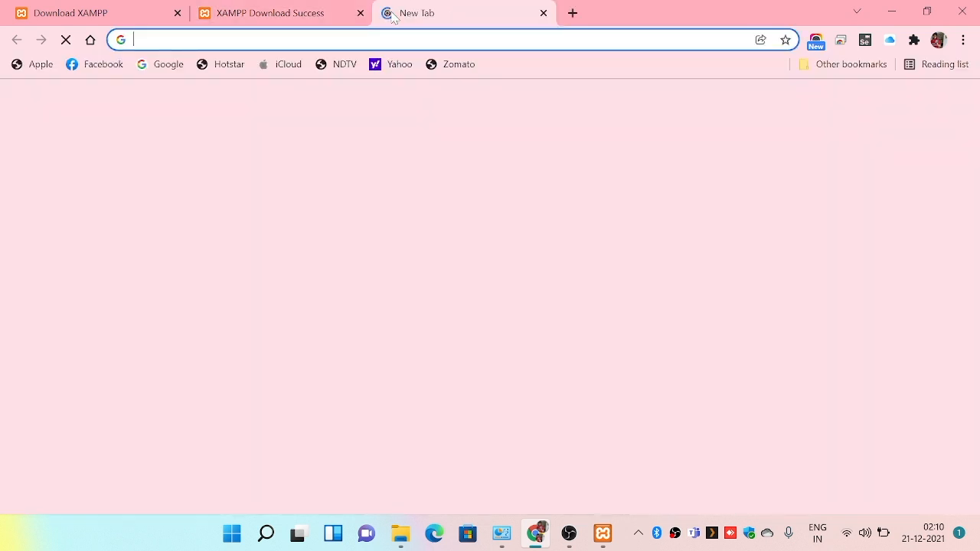
text(local)
key(Return)
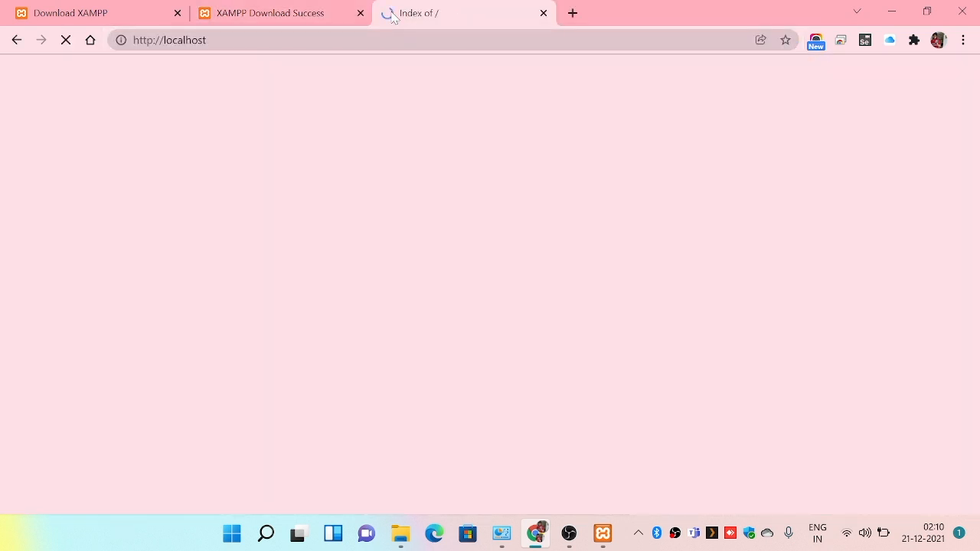
click(88, 153)
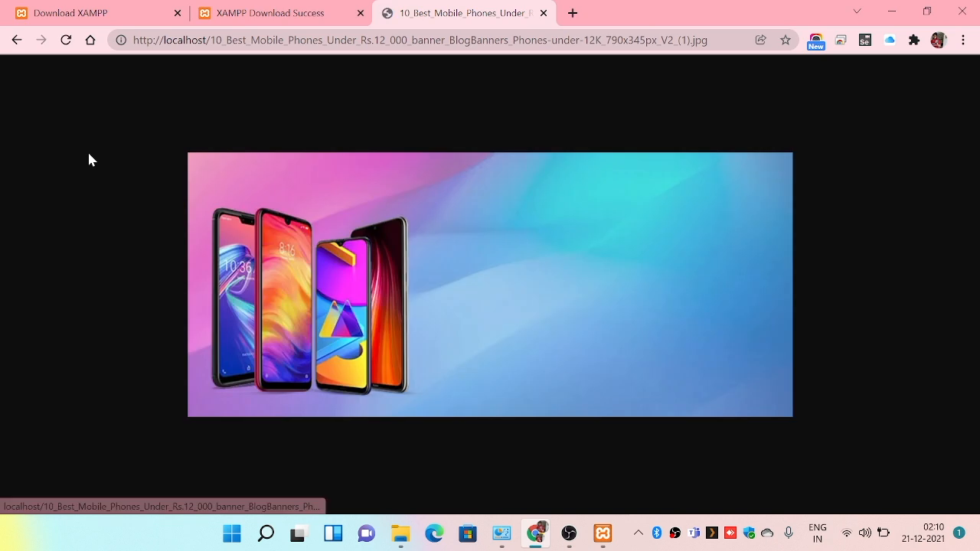
click(11, 43)
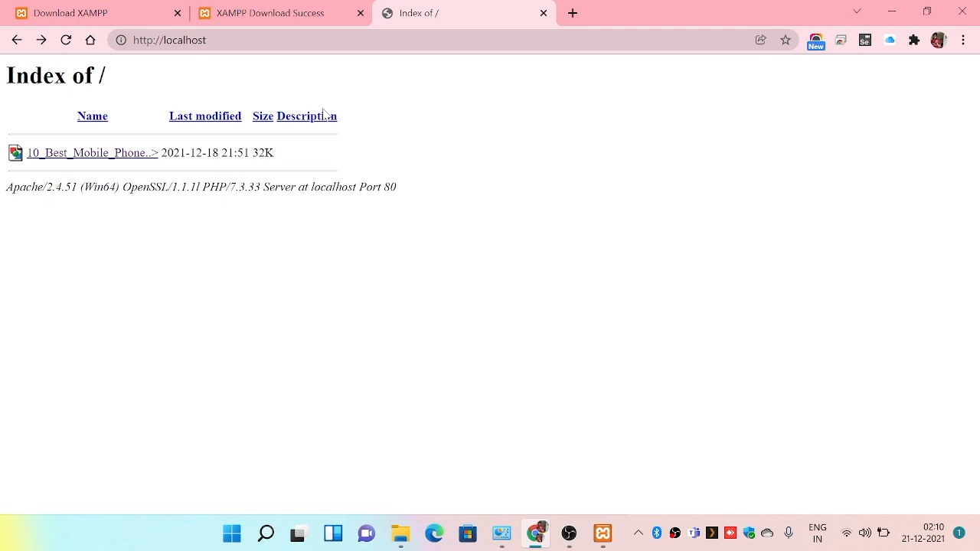
Look up "tp link" in a new browser tab and open the suggested 19216811.uno TP-Link Router Login page.
click(574, 16)
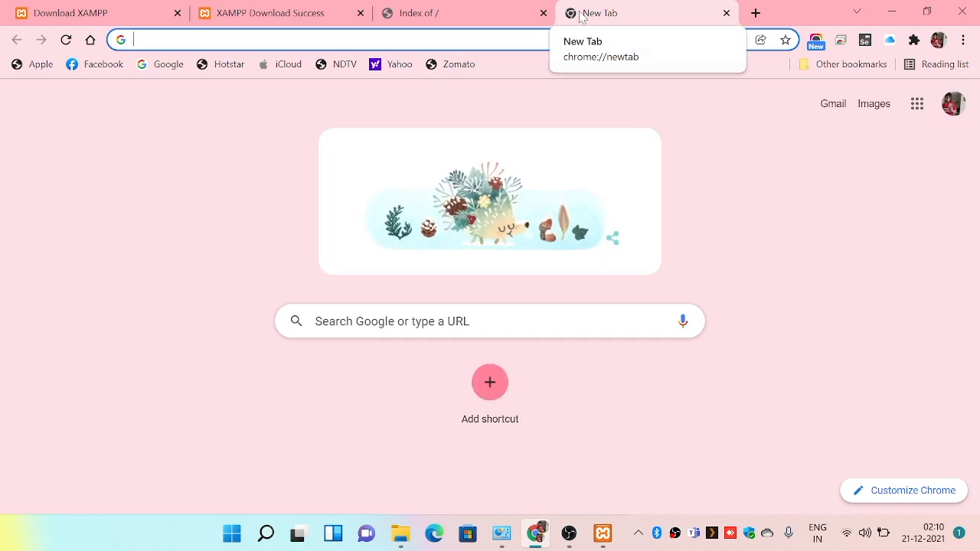
text(tp li)
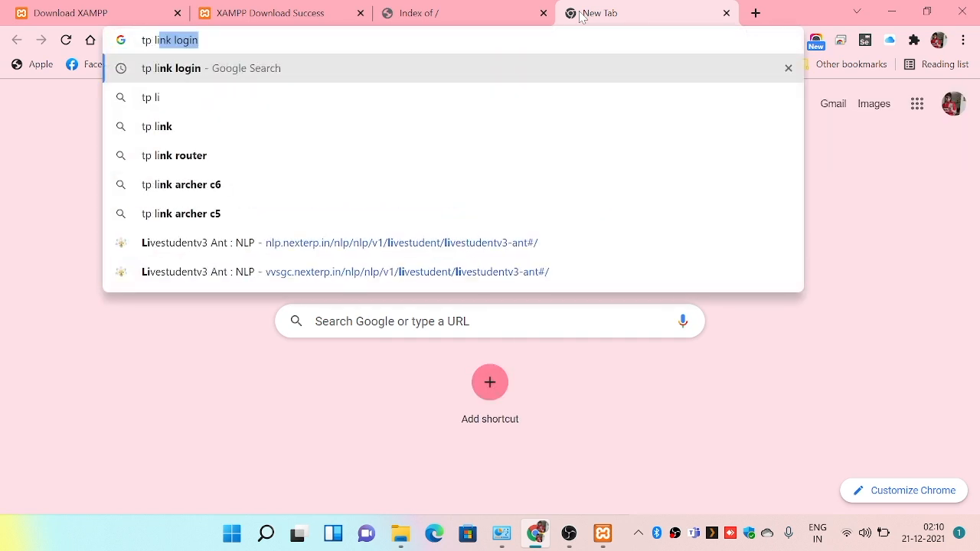
text(nk)
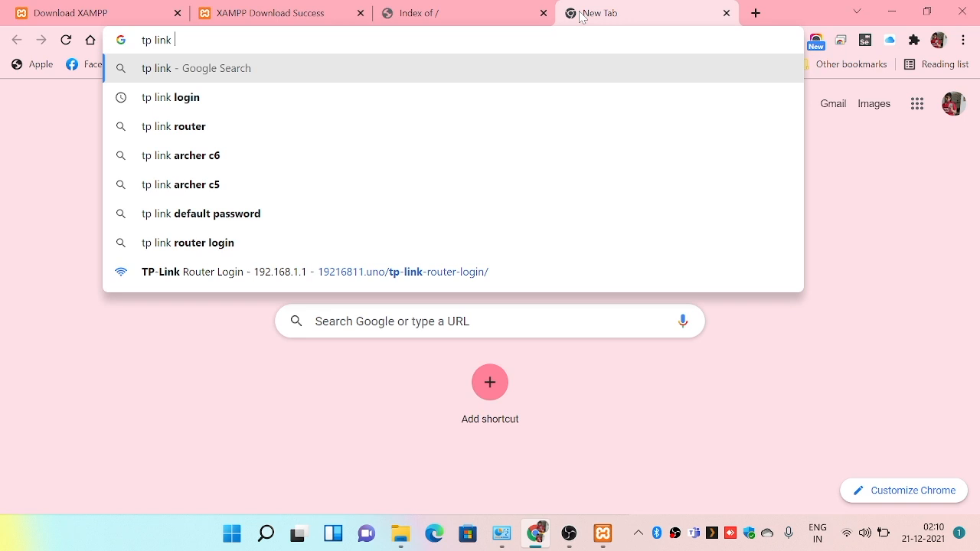
click(507, 271)
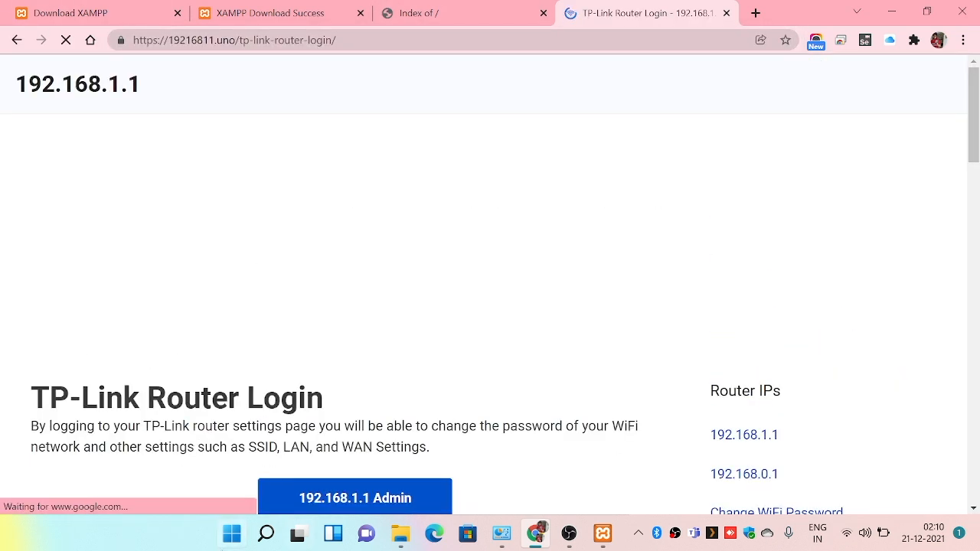
Try the 192.168.1.1 Admin link, return to the TP-Link Router Login page, and open the router's login page at 192.168.0.1.
click(392, 499)
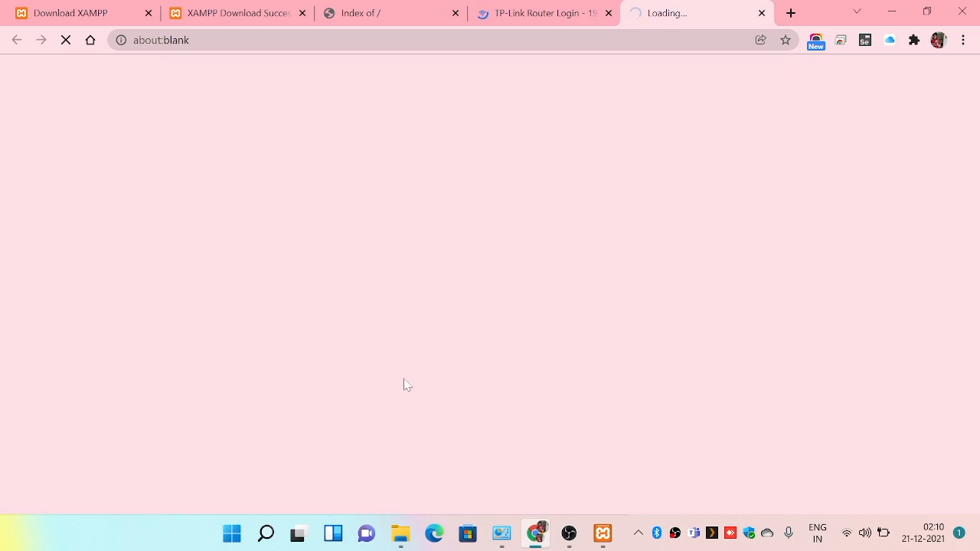
click(570, 6)
scroll(433, 286, down, 4)
click(375, 258)
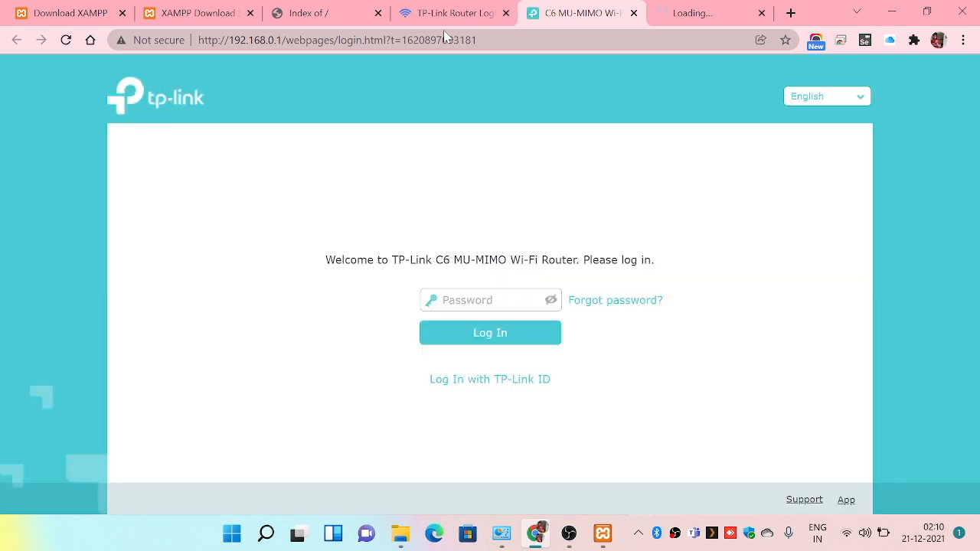
Log in to the router with the TP-Link ID, using the account e-mail and its saved password.
click(504, 381)
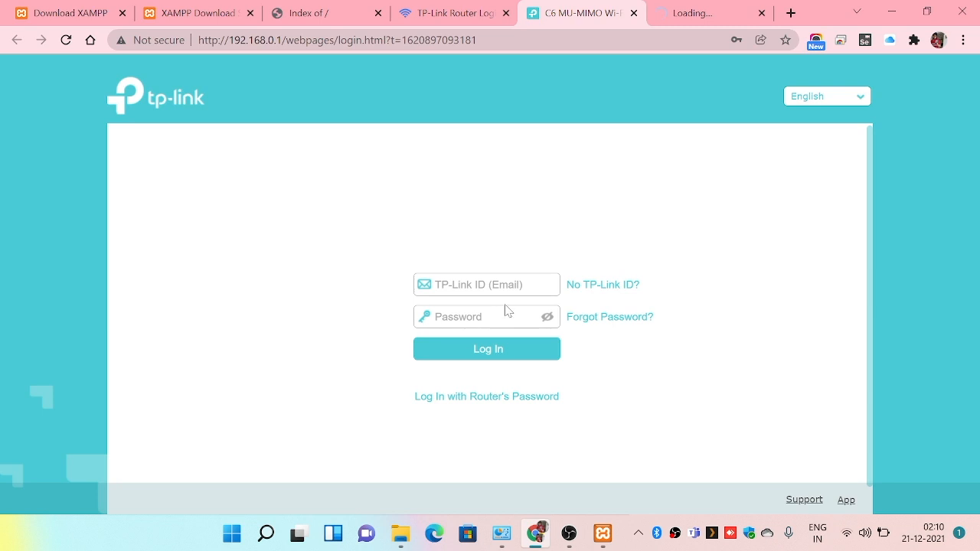
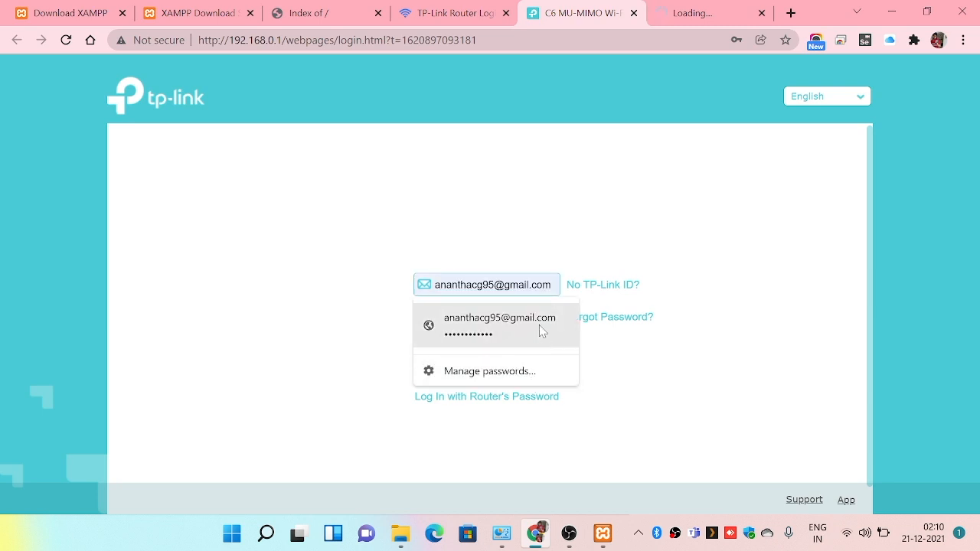
click(539, 325)
click(531, 348)
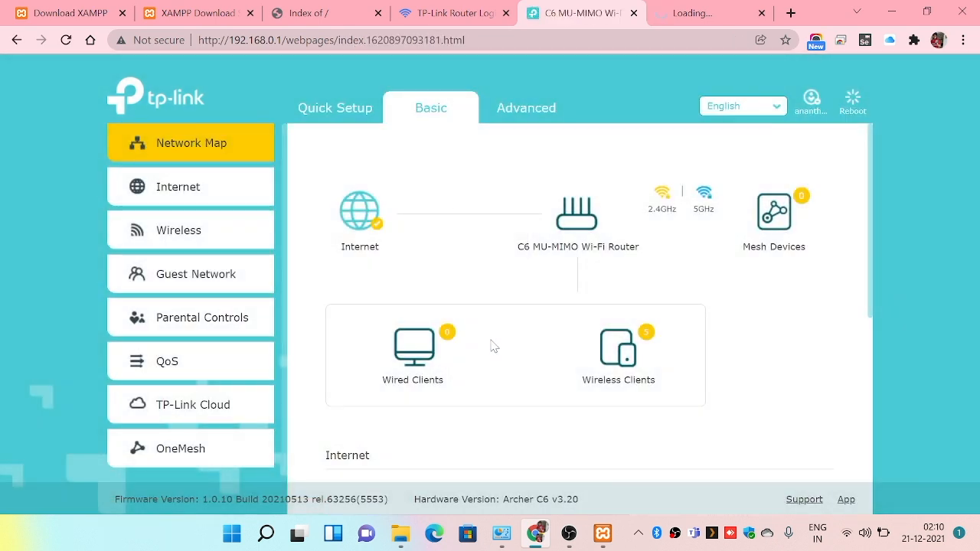
Open the router's Advanced settings and examine the Status page, including the LAN, guest network and performance sections.
click(523, 106)
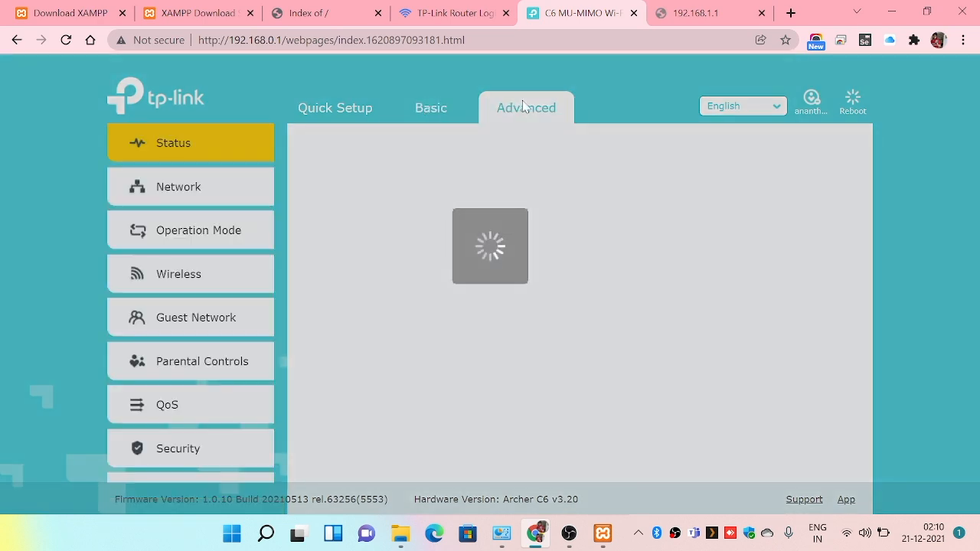
scroll(158, 268, down, 2)
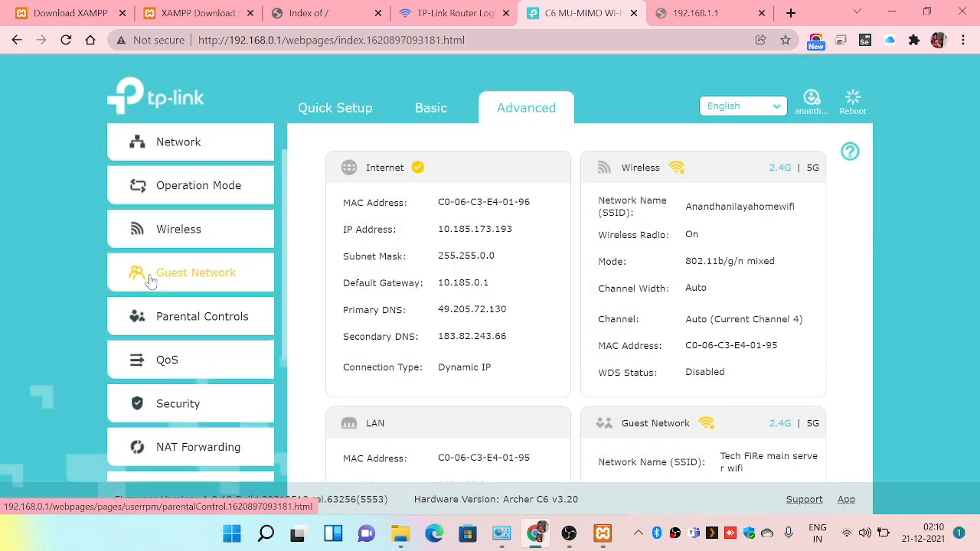
scroll(153, 275, up, 2)
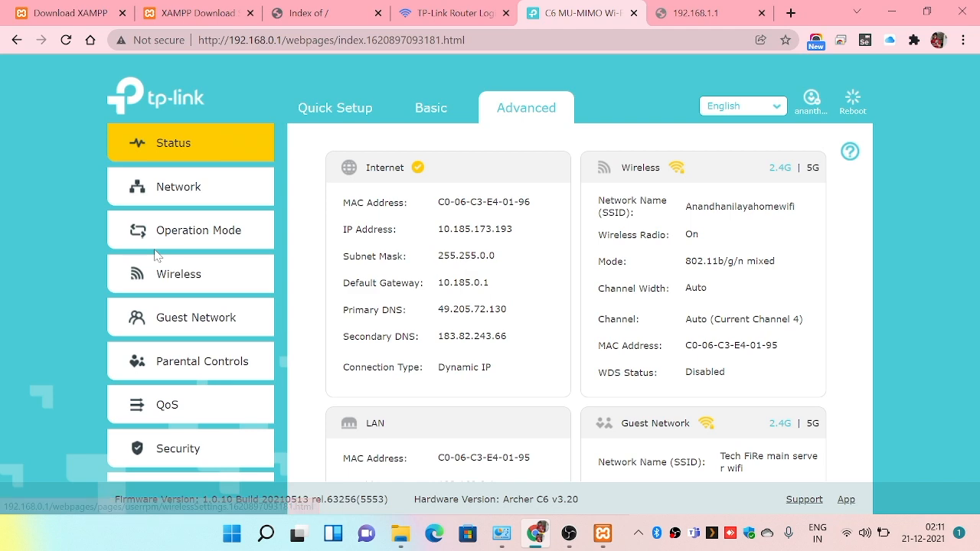
scroll(309, 256, down, 4)
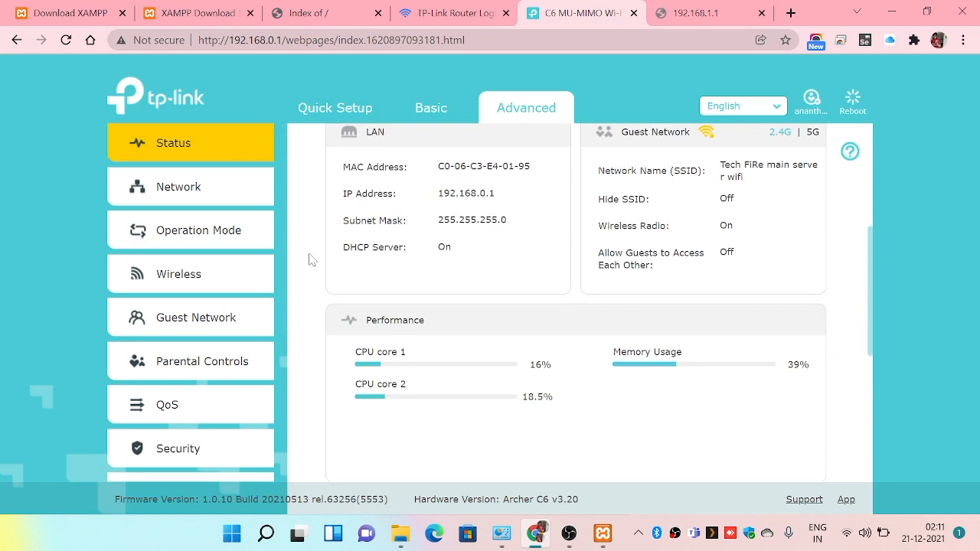
scroll(297, 264, up, 2)
scroll(449, 234, down, 2)
scroll(388, 295, down, 1)
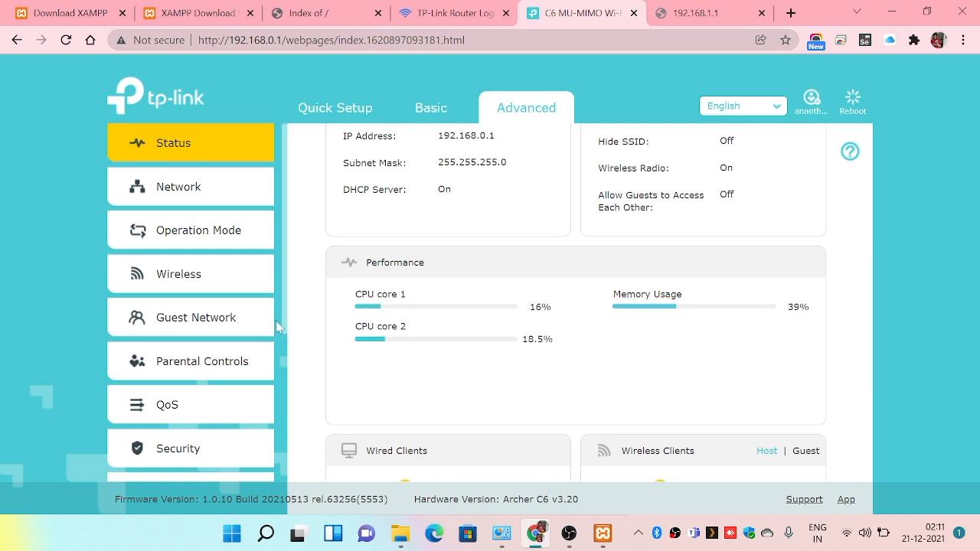
scroll(197, 303, down, 2)
scroll(201, 275, up, 2)
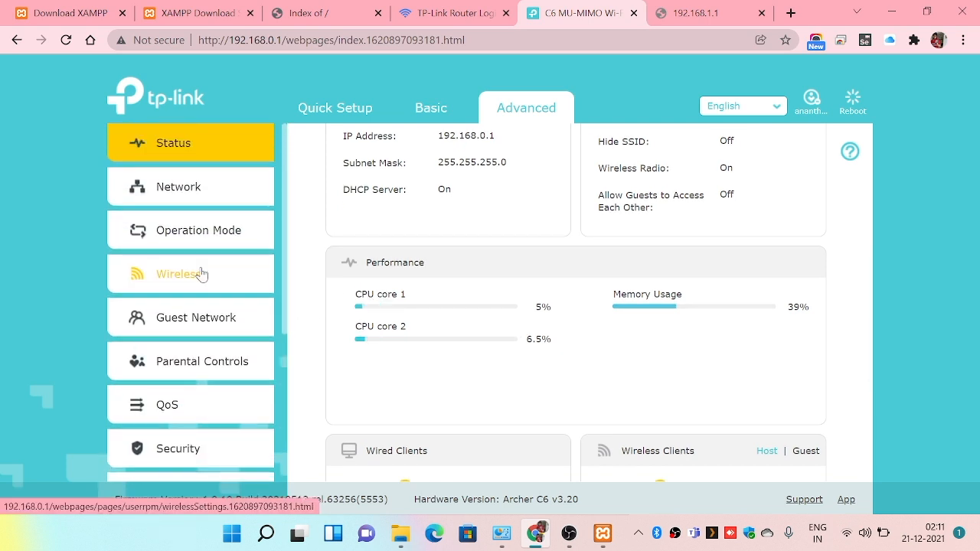
Start a new Static Routing entry in the router's Network settings.
click(206, 199)
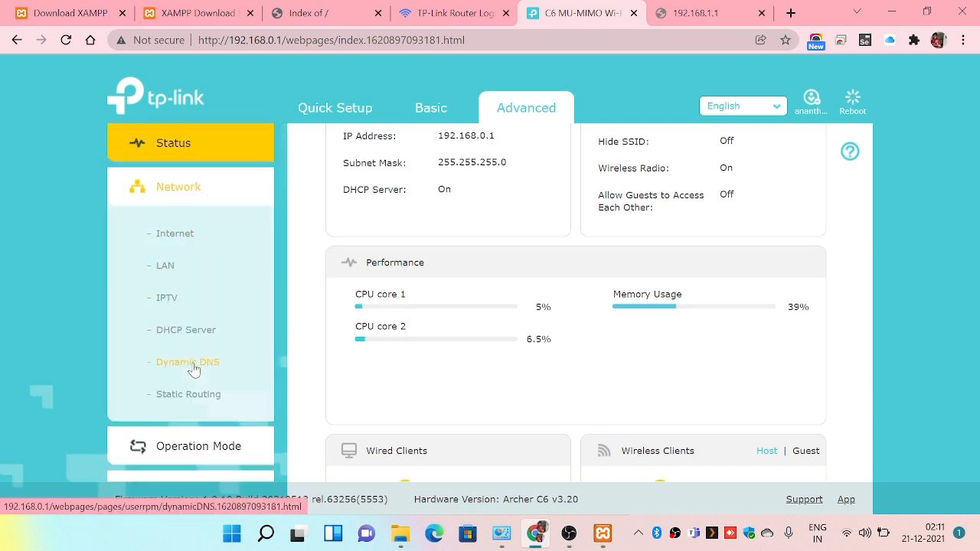
click(192, 395)
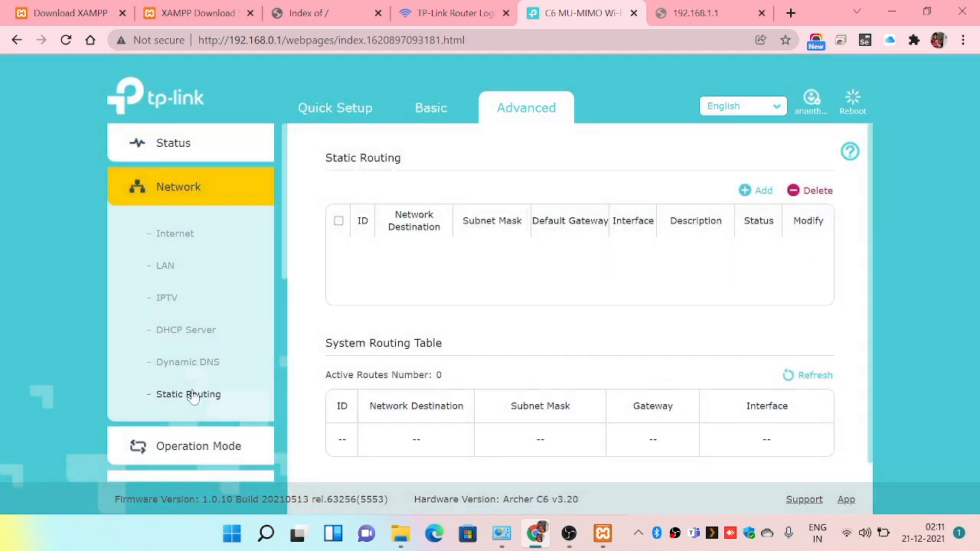
click(759, 191)
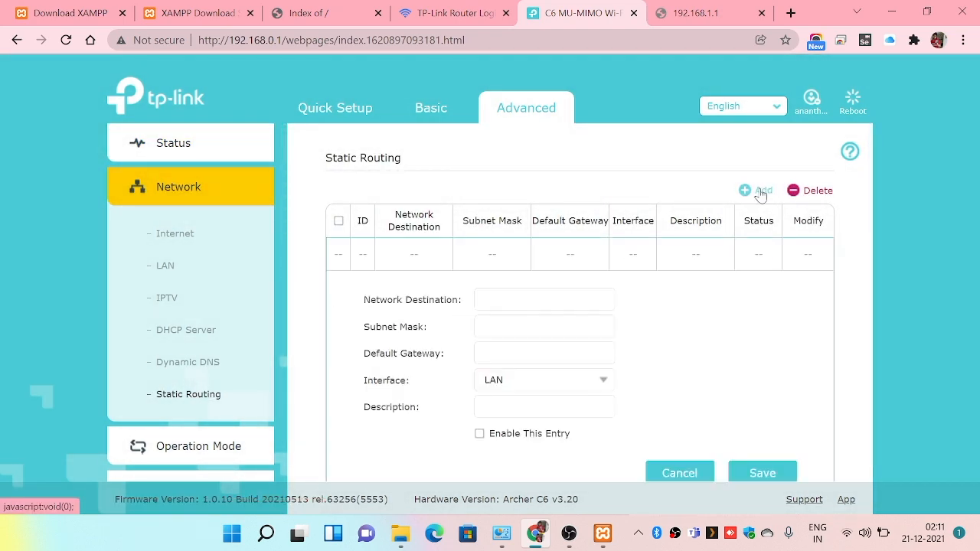
click(522, 298)
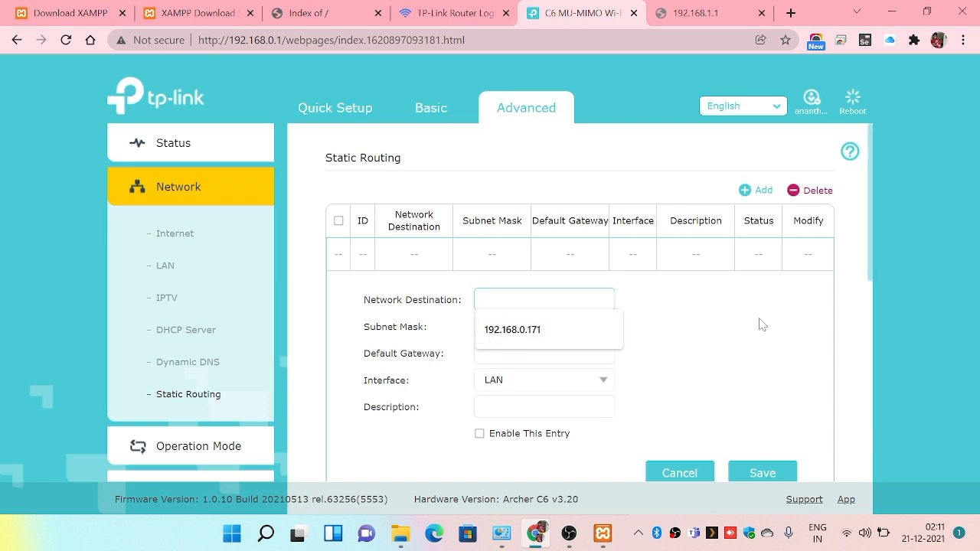
Switch to Command Prompt and run ipconfig to list the computer's network addresses.
key(super+s)
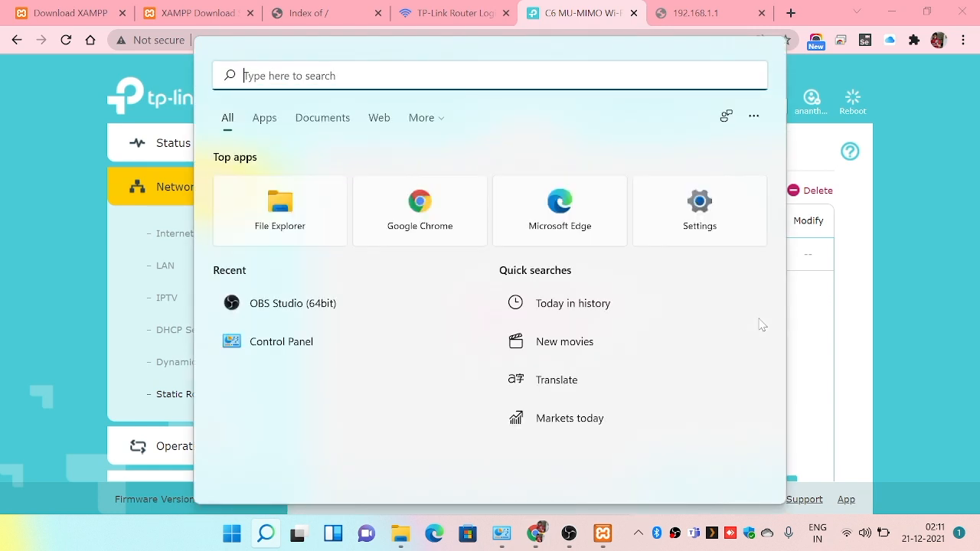
text(cmd)
key(Return)
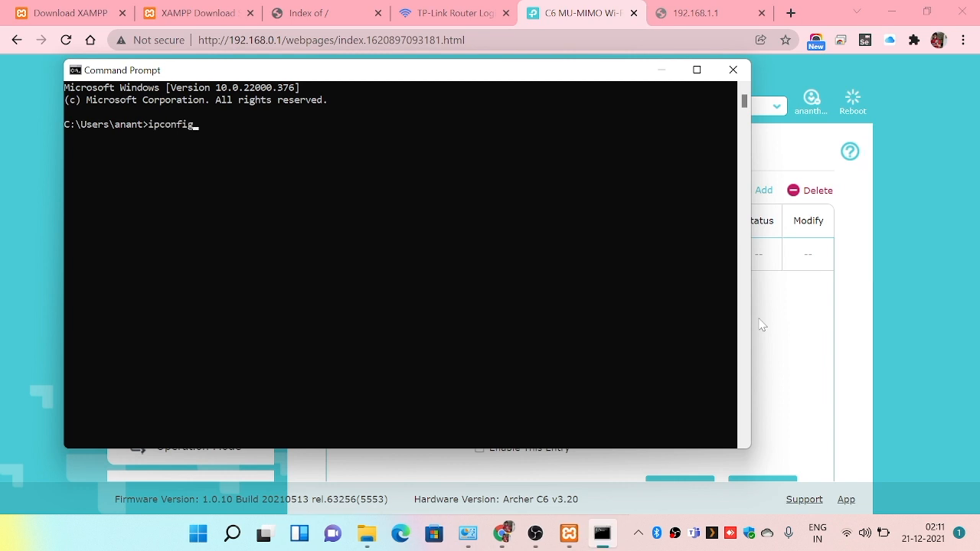
text(ipconfig)
key(Return)
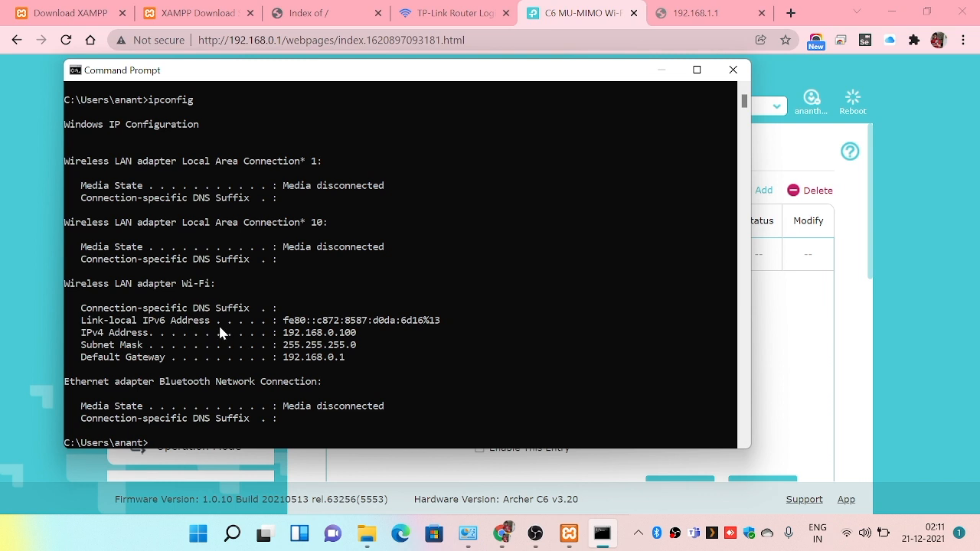
Copy the Wi-Fi IPv4 address 192.168.0.100 from Command Prompt and enter it as the static route's Network Destination.
drag(279, 337, 360, 342)
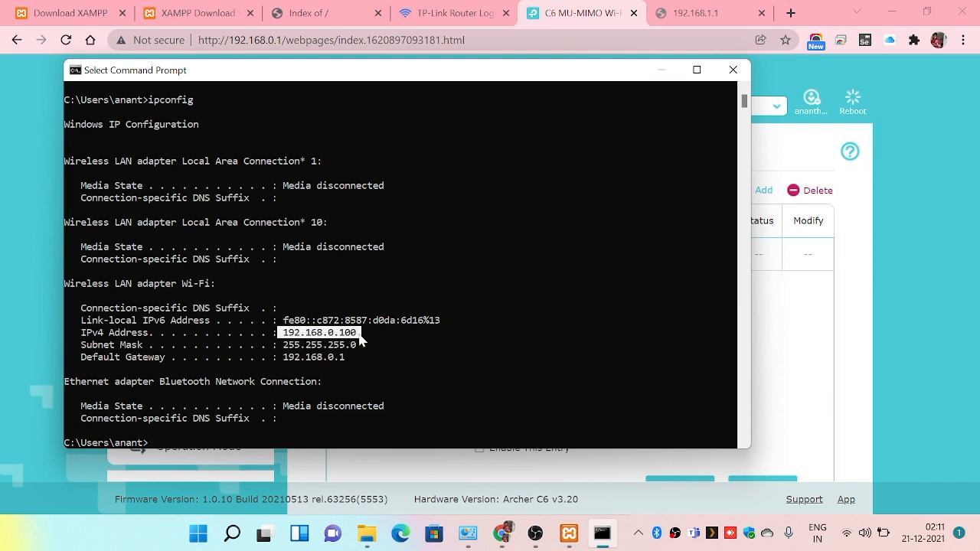
right_click(360, 342)
click(785, 289)
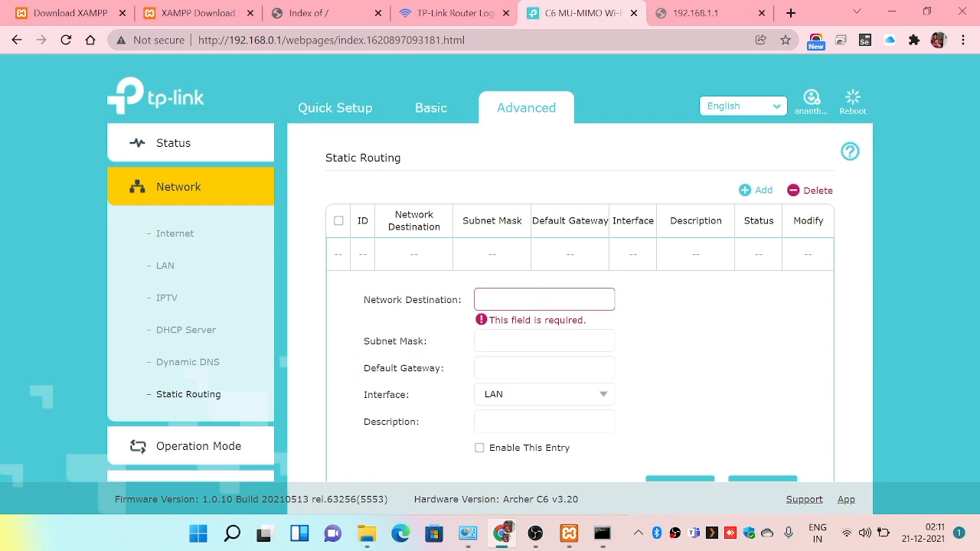
click(541, 300)
text(192.168.0.100)
Select and copy the subnet mask in Command Prompt, and set the static route's Subnet Mask to 255.255.255.0.
click(540, 327)
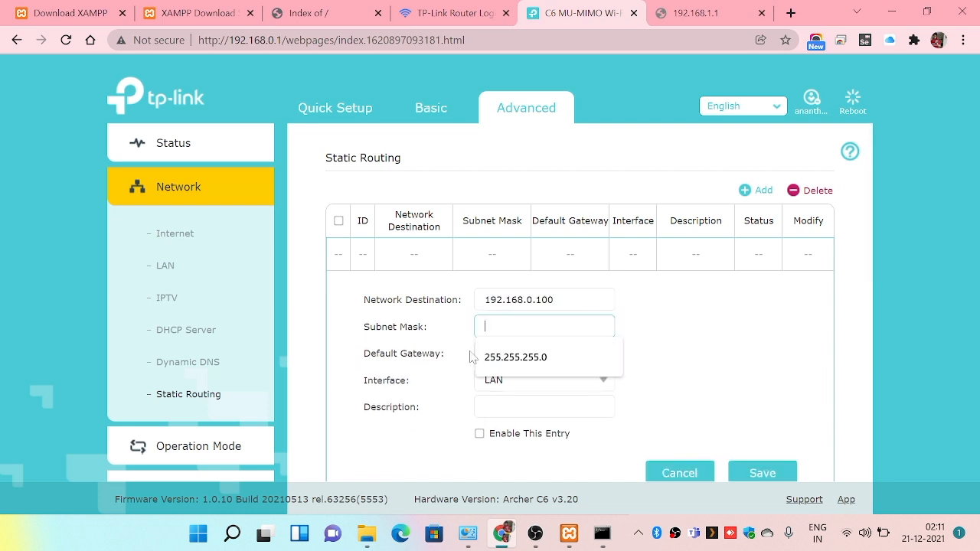
click(601, 534)
drag(364, 344, 286, 351)
key(ctrl+c)
click(780, 349)
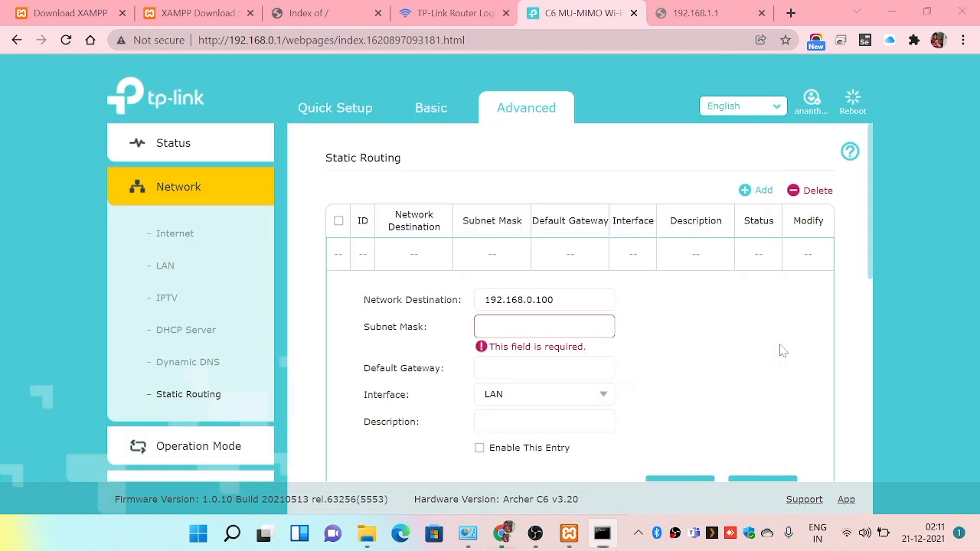
click(487, 327)
click(515, 356)
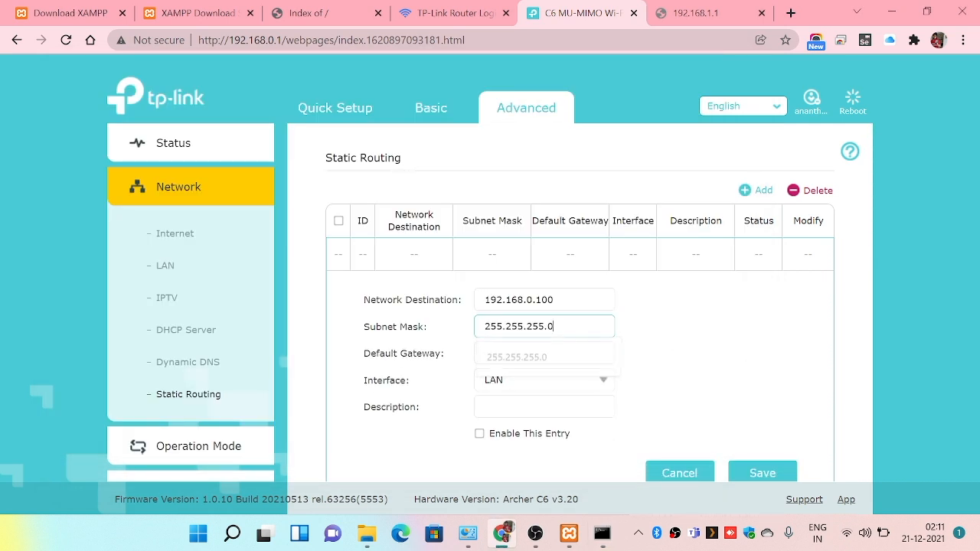
Copy the Wi-Fi default gateway from Command Prompt and set the static route's Default Gateway to 192.168.0.1.
click(509, 353)
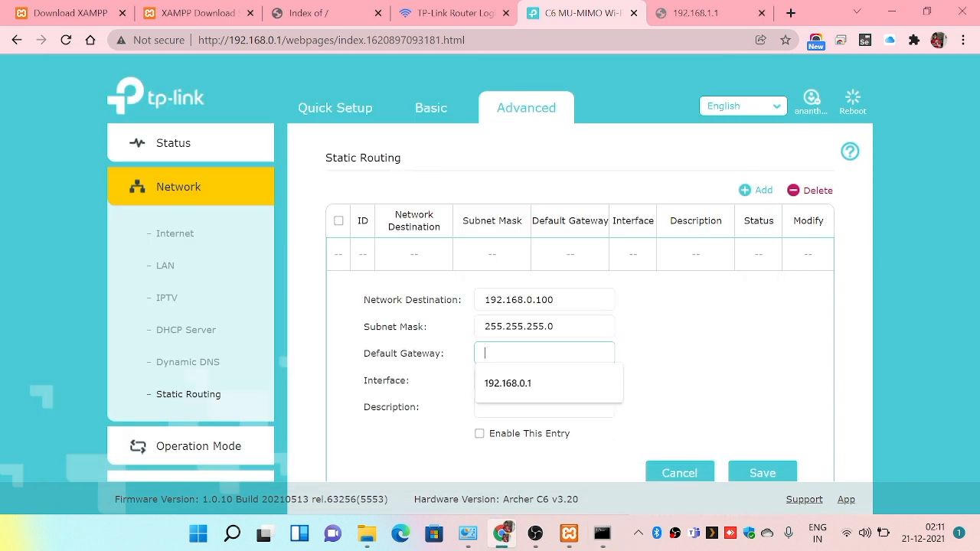
click(602, 533)
drag(361, 357, 286, 360)
key(ctrl+c)
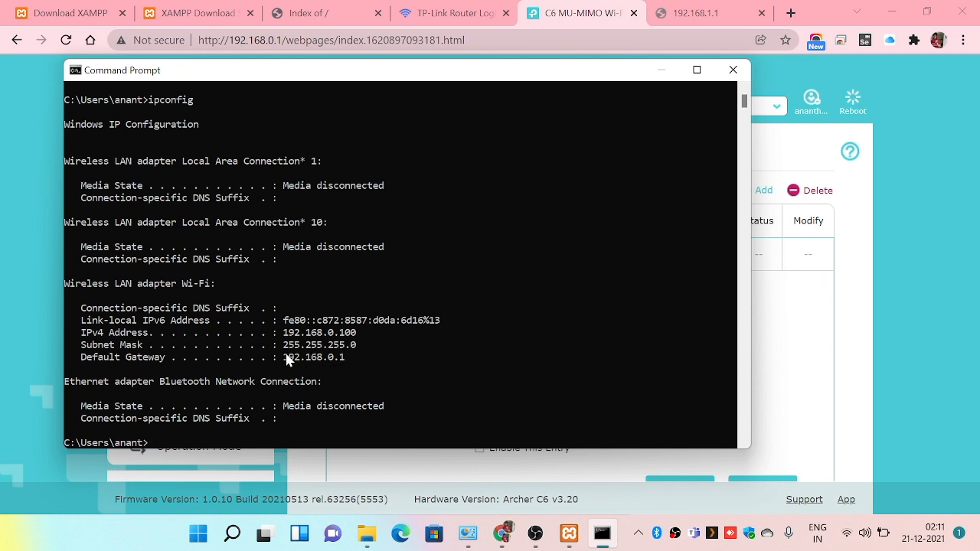
click(800, 316)
click(581, 415)
click(545, 354)
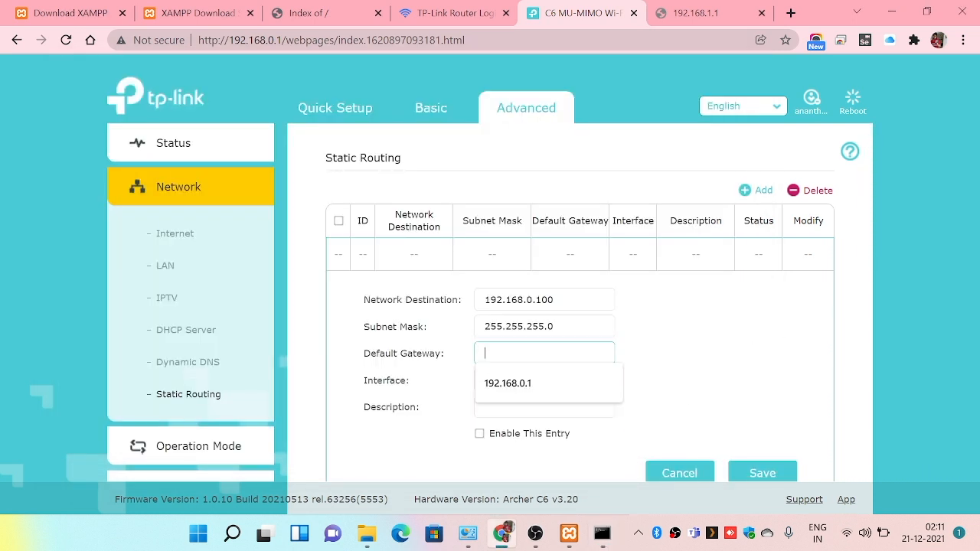
click(541, 387)
Enter "Home server" as the static route's description and save the entry.
click(544, 407)
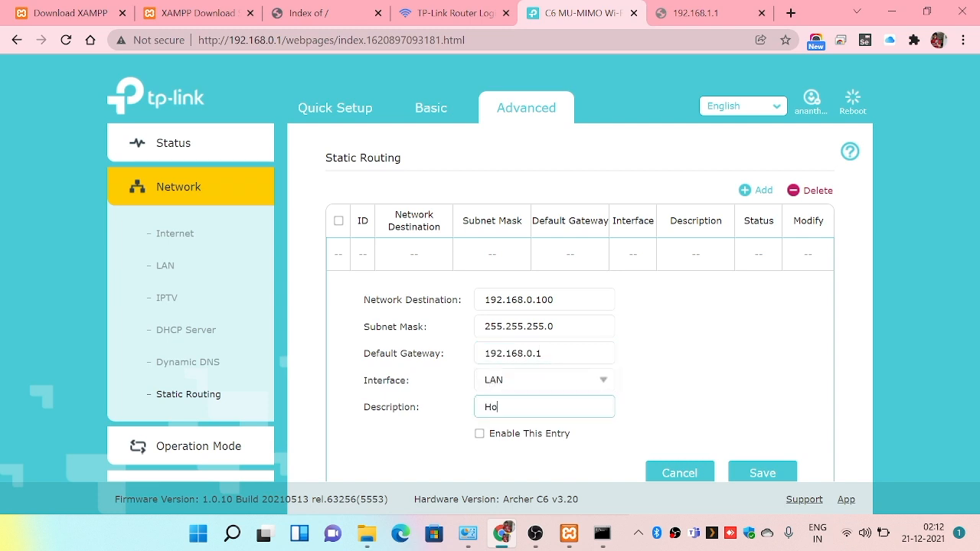
text(server)
scroll(553, 424, down, 2)
click(763, 322)
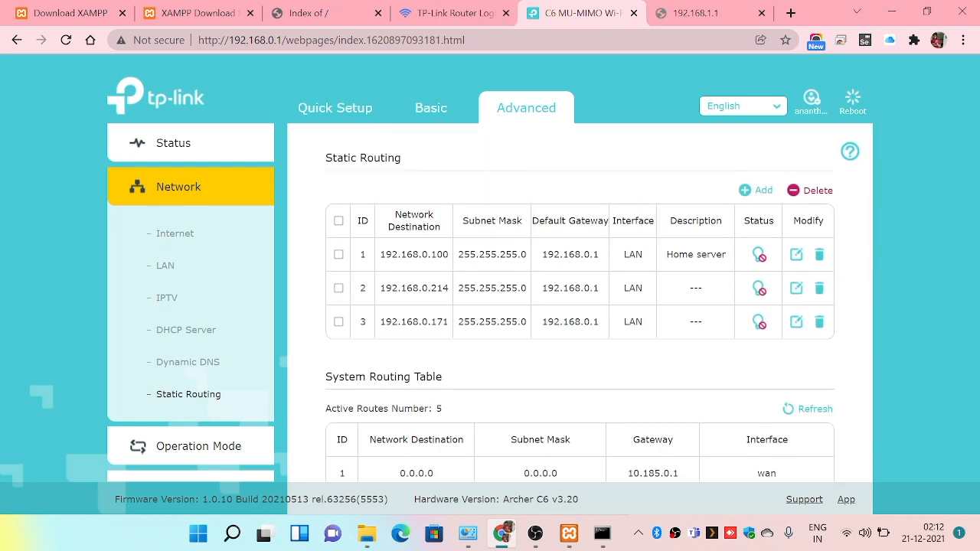
Copy the Home server route's network destination and open 192.168.0.100 in a new browser tab.
drag(450, 254, 379, 254)
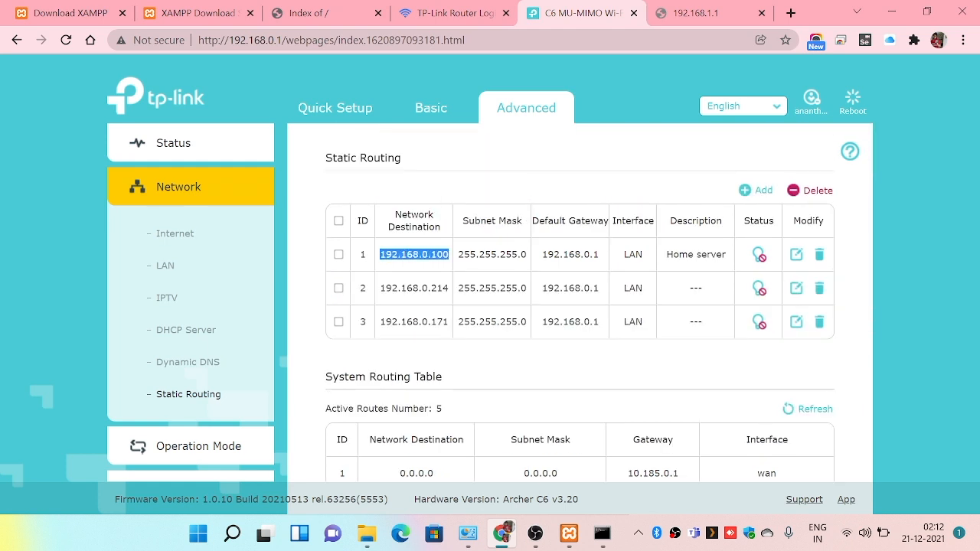
click(790, 12)
key(ctrl+v)
key(Return)
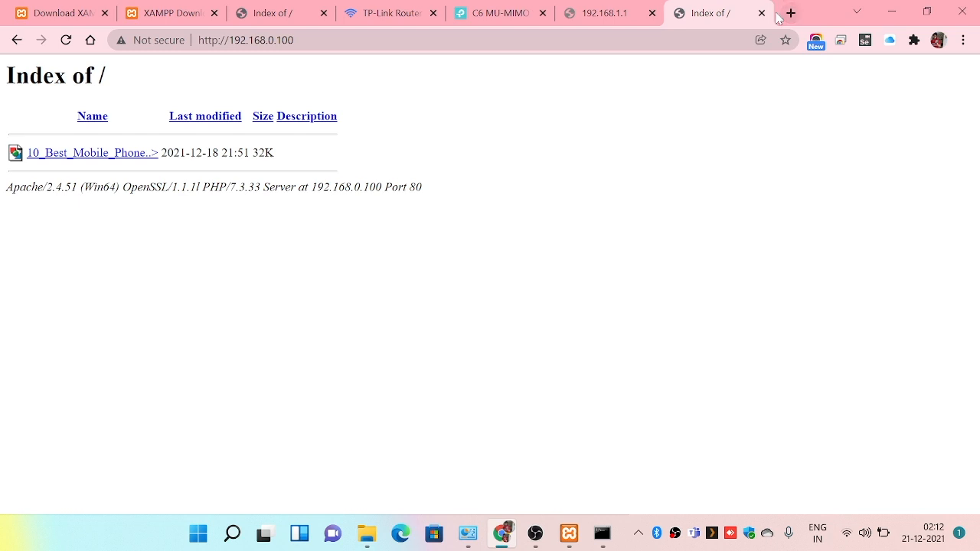
Compare the file index served at 192.168.0.100 with the Home server entry in the router's Static Routing table.
click(499, 14)
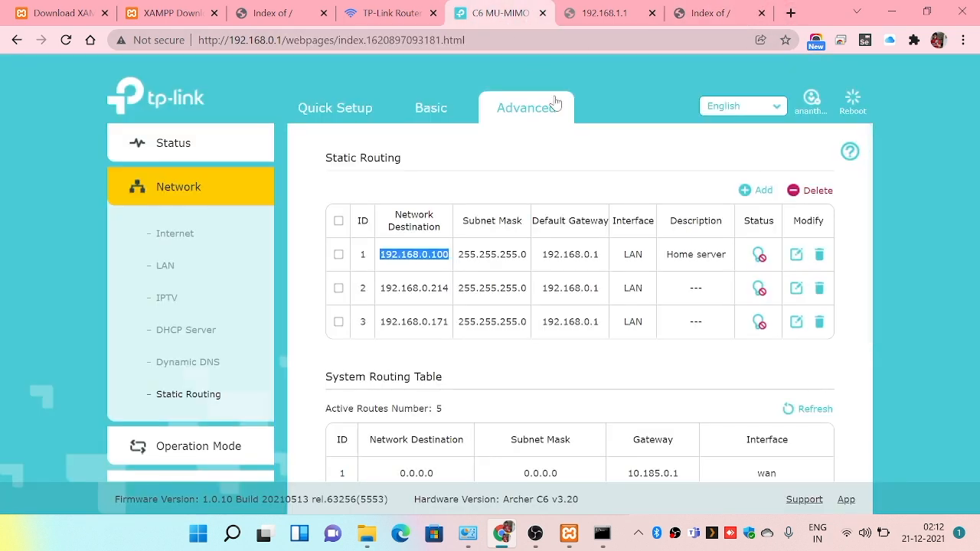
click(677, 8)
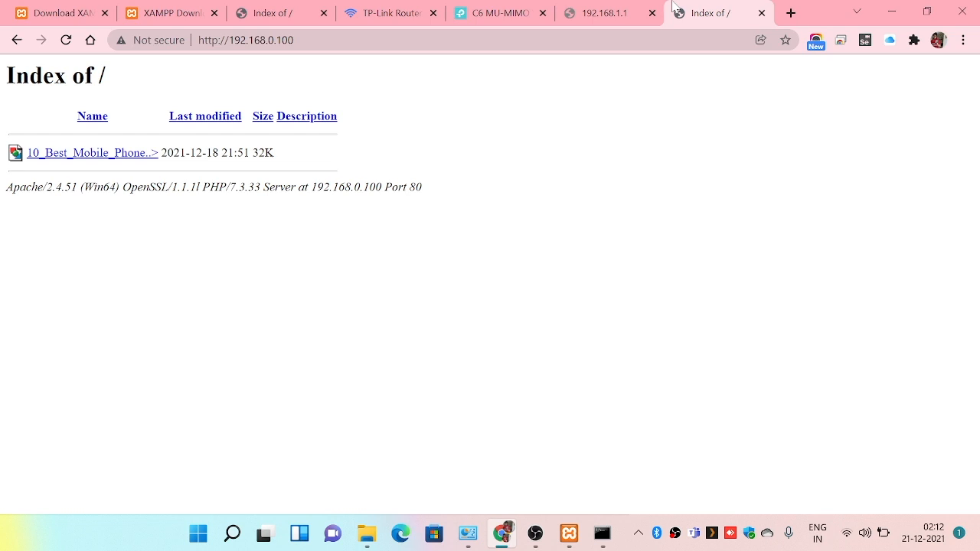
click(525, 13)
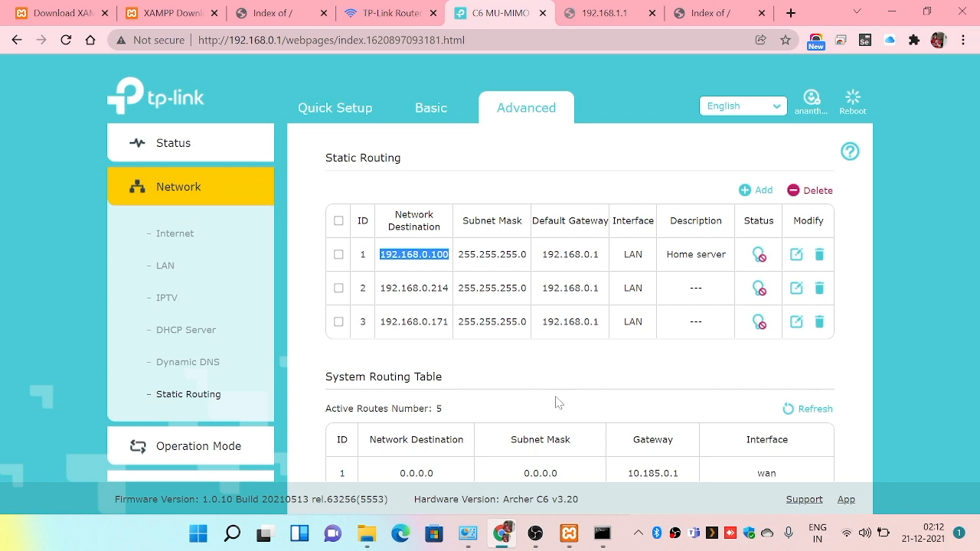
click(733, 7)
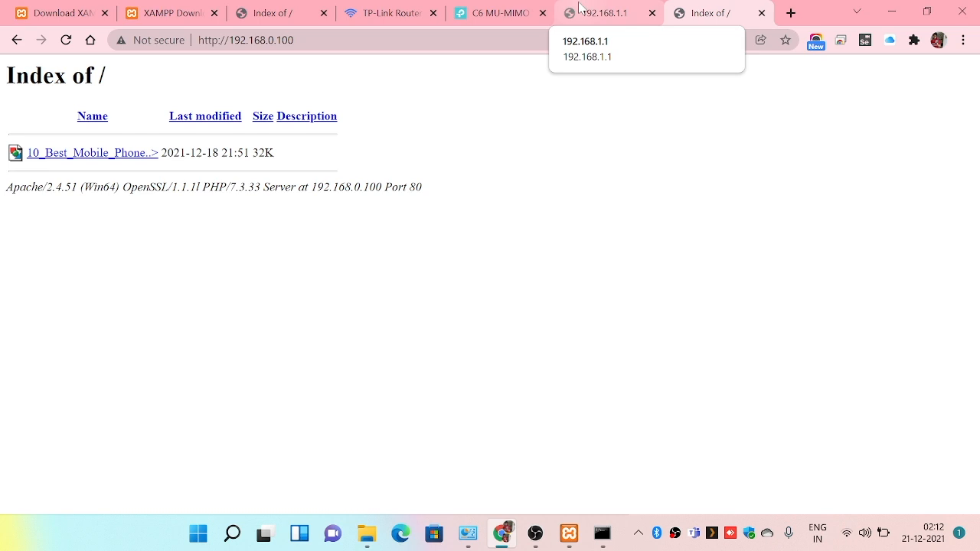
click(500, 13)
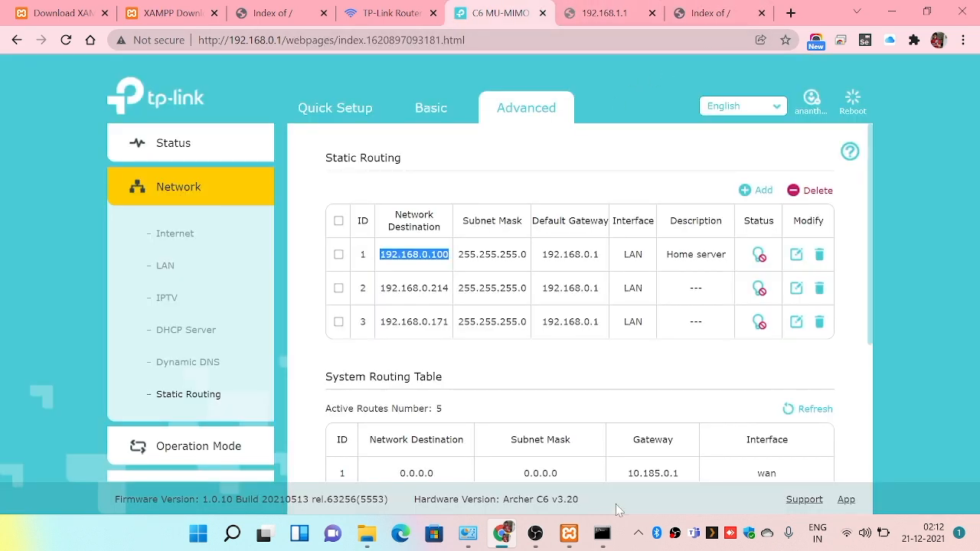
click(536, 534)
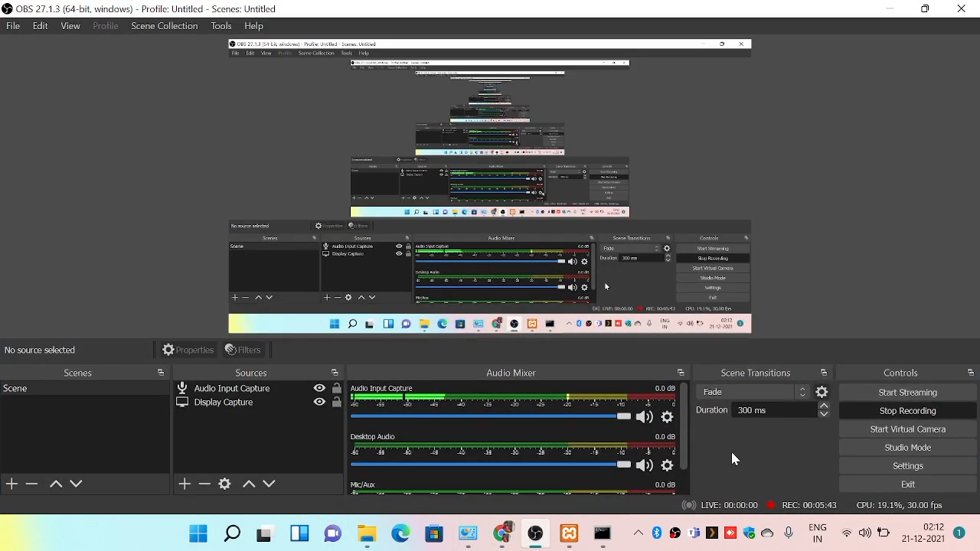